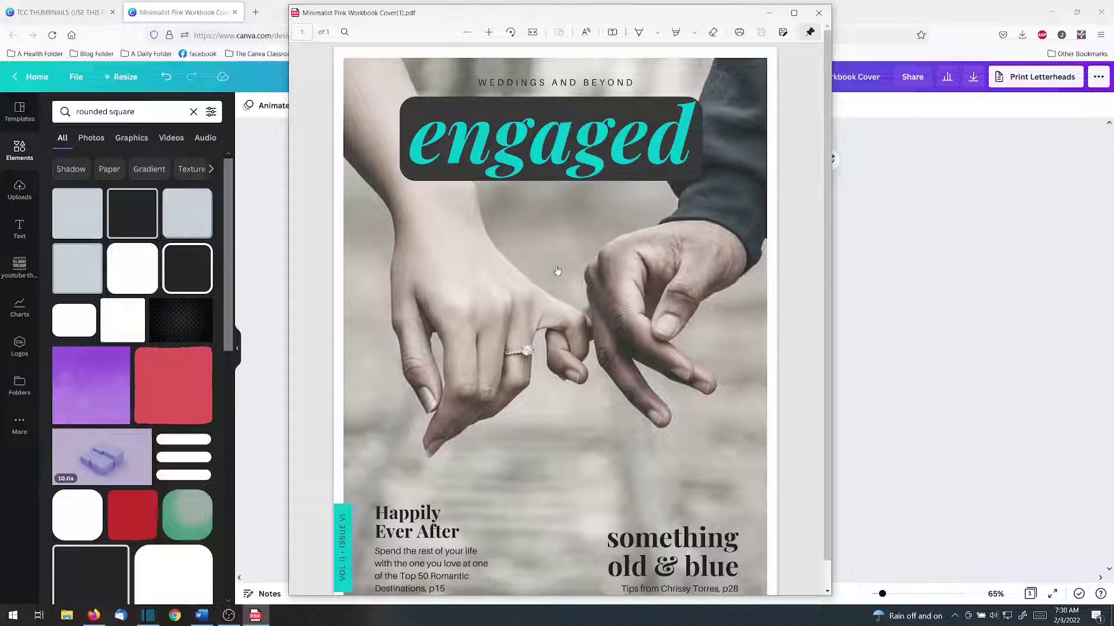
Follow the PDF cover's YouTube link, pause the channel video, then close the window
left_click(541, 300)
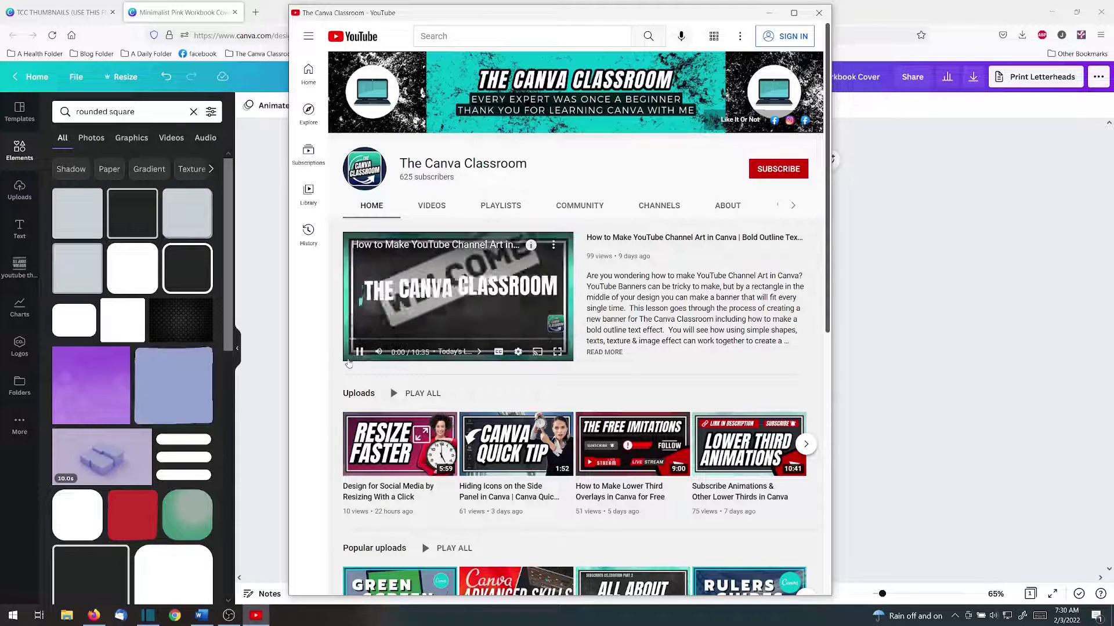
left_click(359, 353)
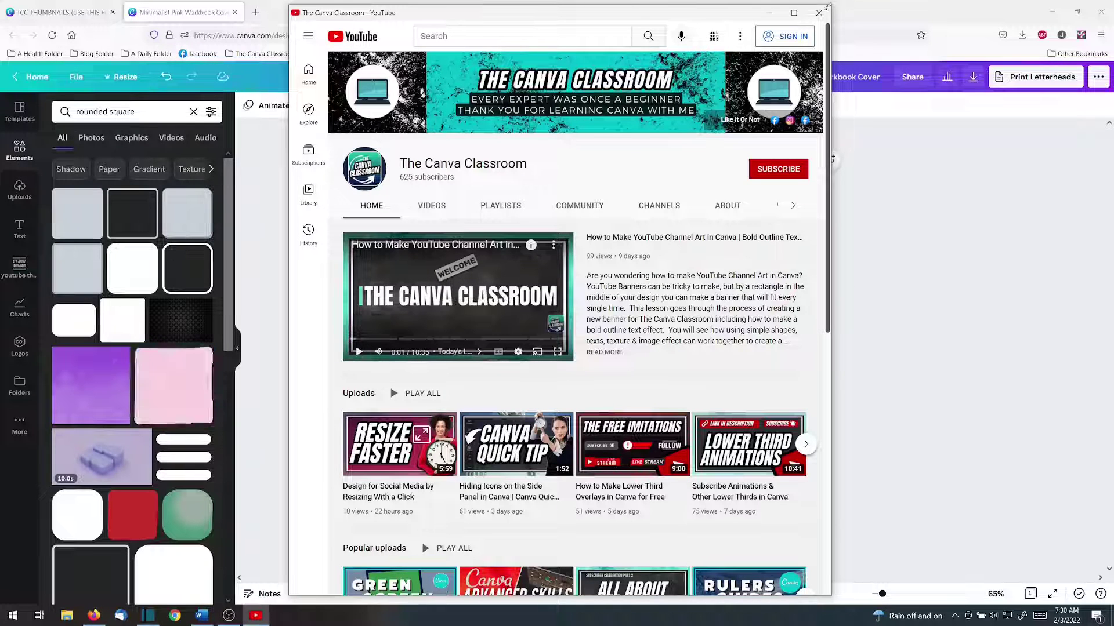
left_click(818, 13)
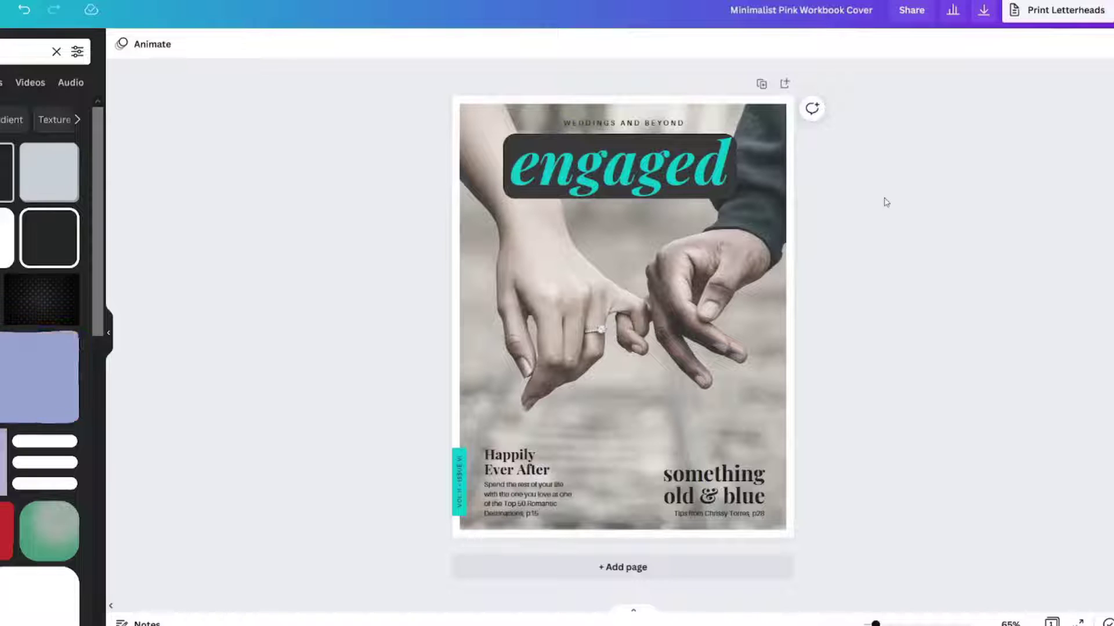
left_click(760, 174)
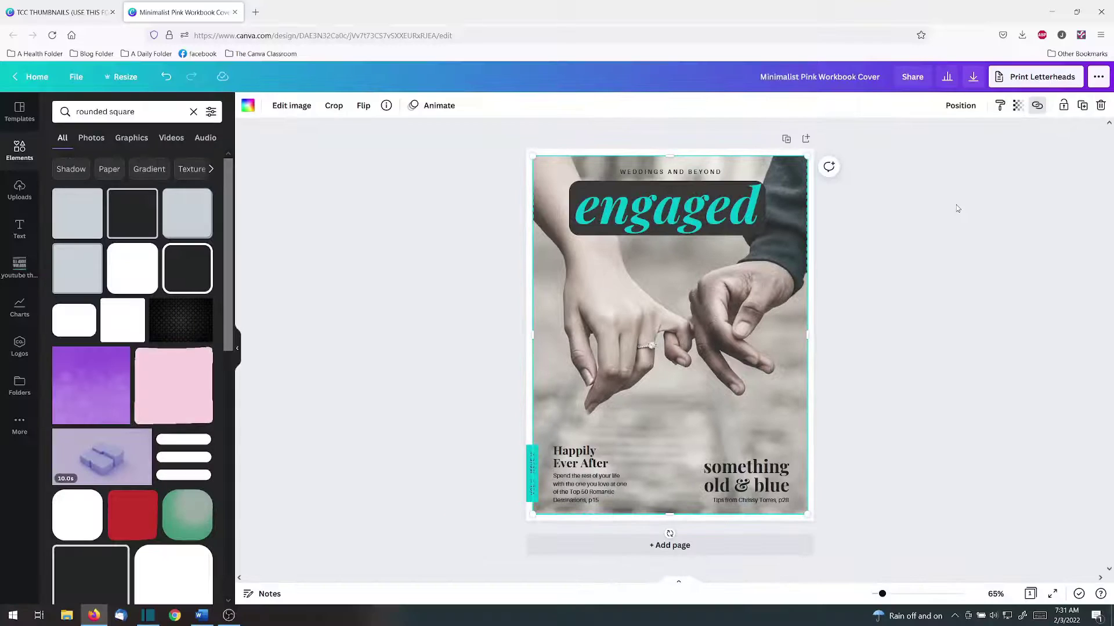
left_click(965, 167)
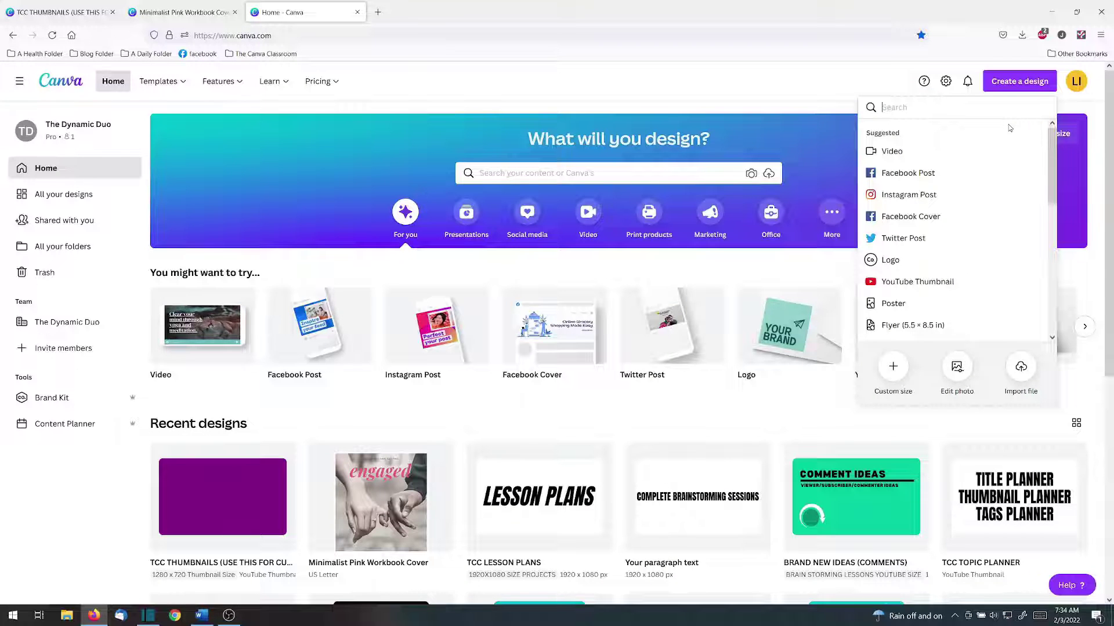
scroll(1009, 127, "down", 3)
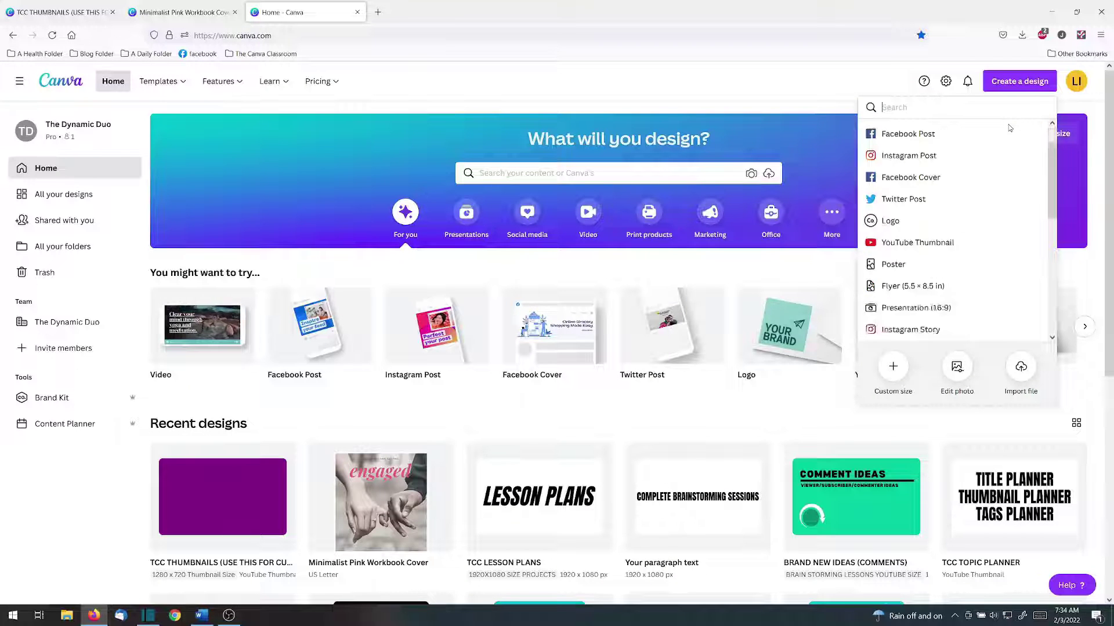
scroll(1010, 129, "down", 5)
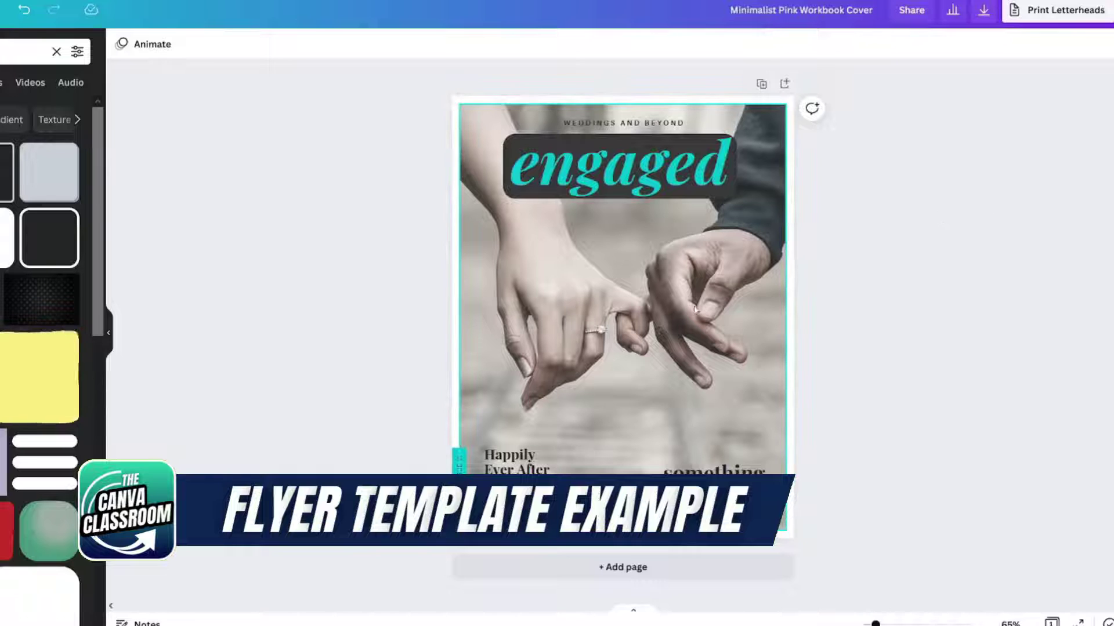
left_click(658, 314)
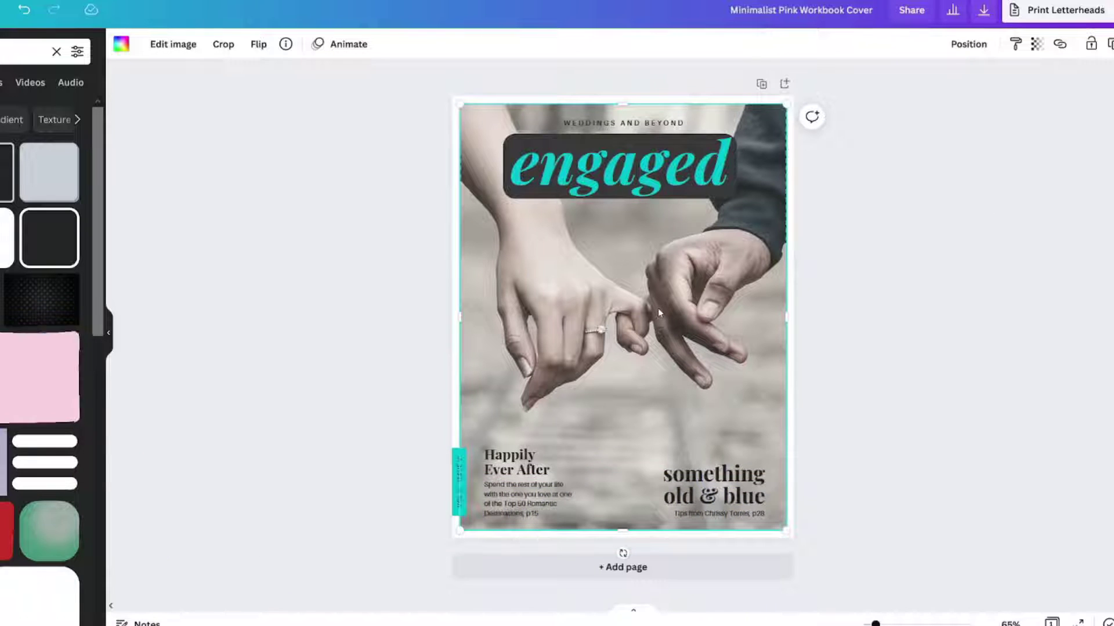
left_click(696, 169)
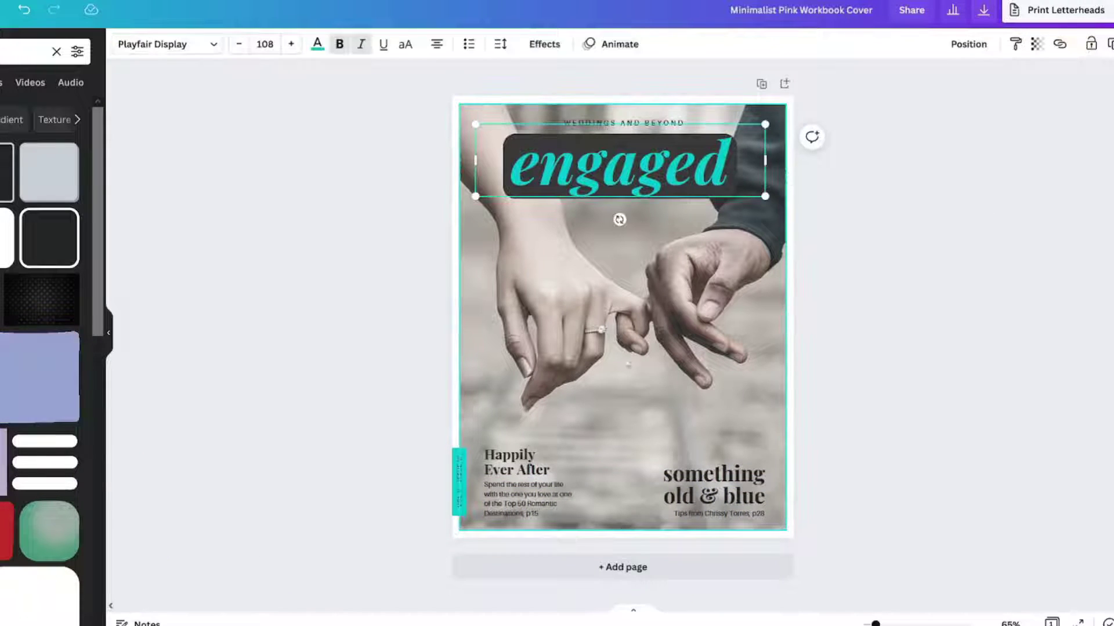
left_click(706, 483)
left_click(621, 552)
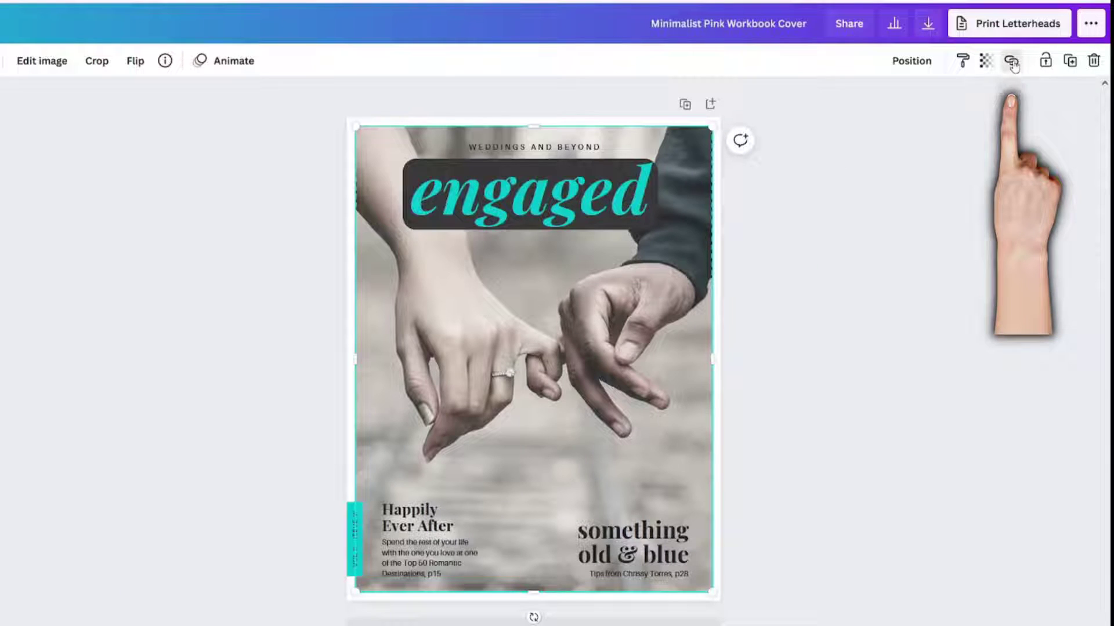
left_click(1012, 62)
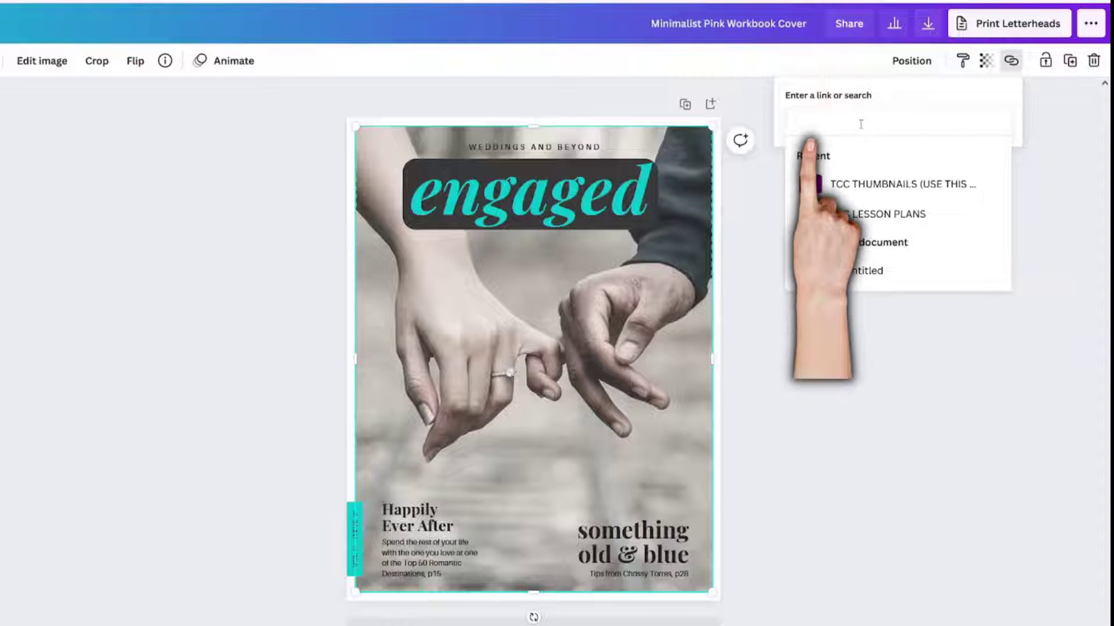
type("www.youtube.com/c/")
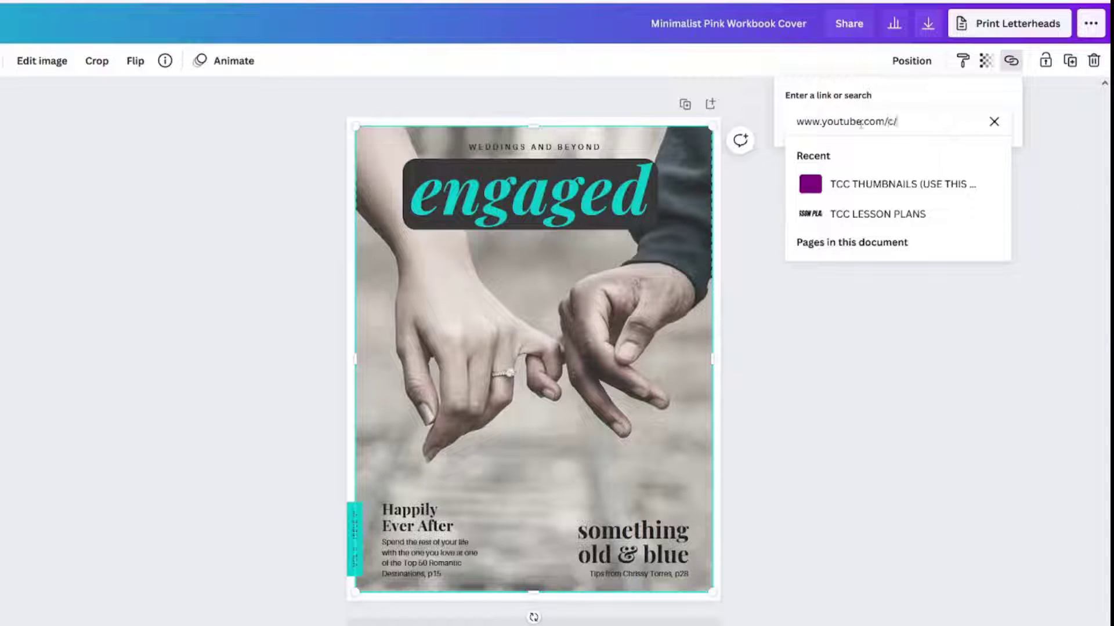
key("BackSpace")
key("BackSpace")
key("BackSpace")
key("BackSpace")
key("BackSpace")
key("BackSpace")
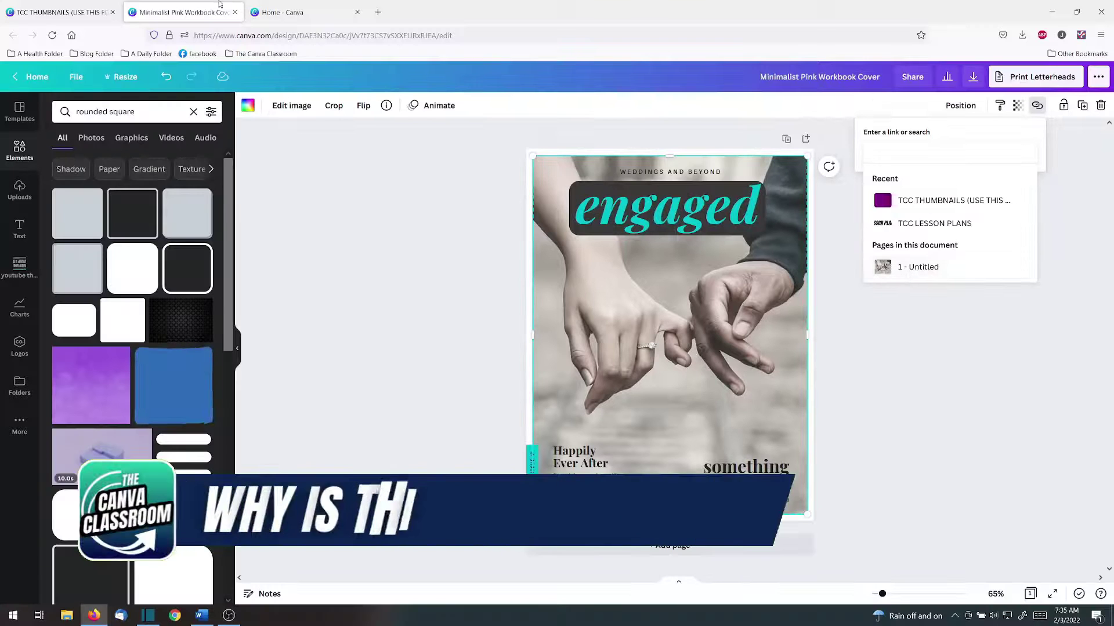
left_click(58, 11)
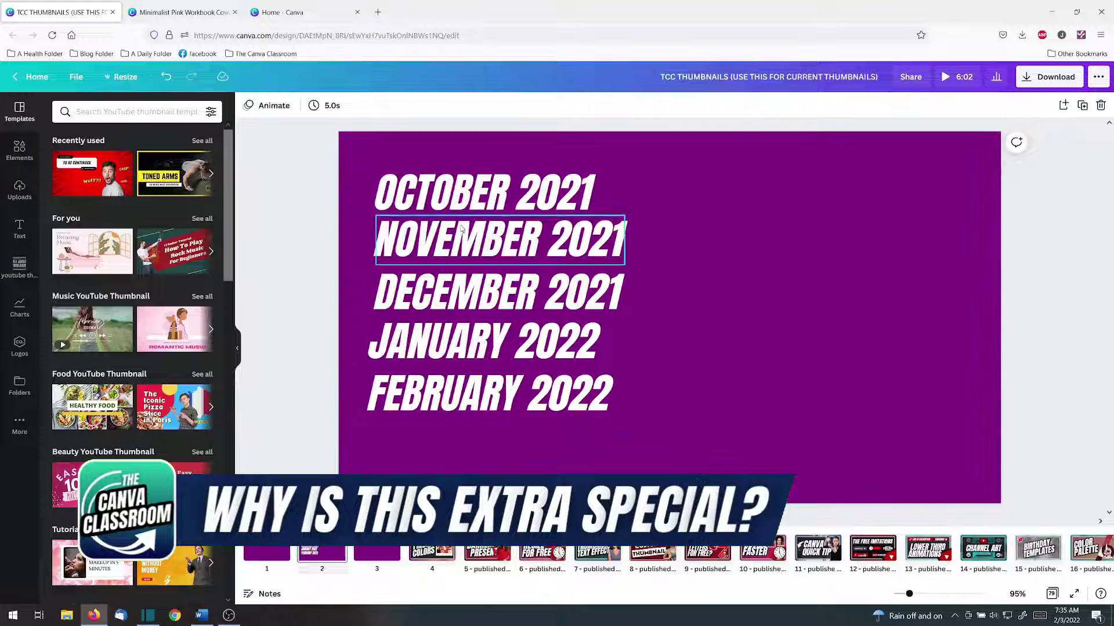
left_click(452, 194)
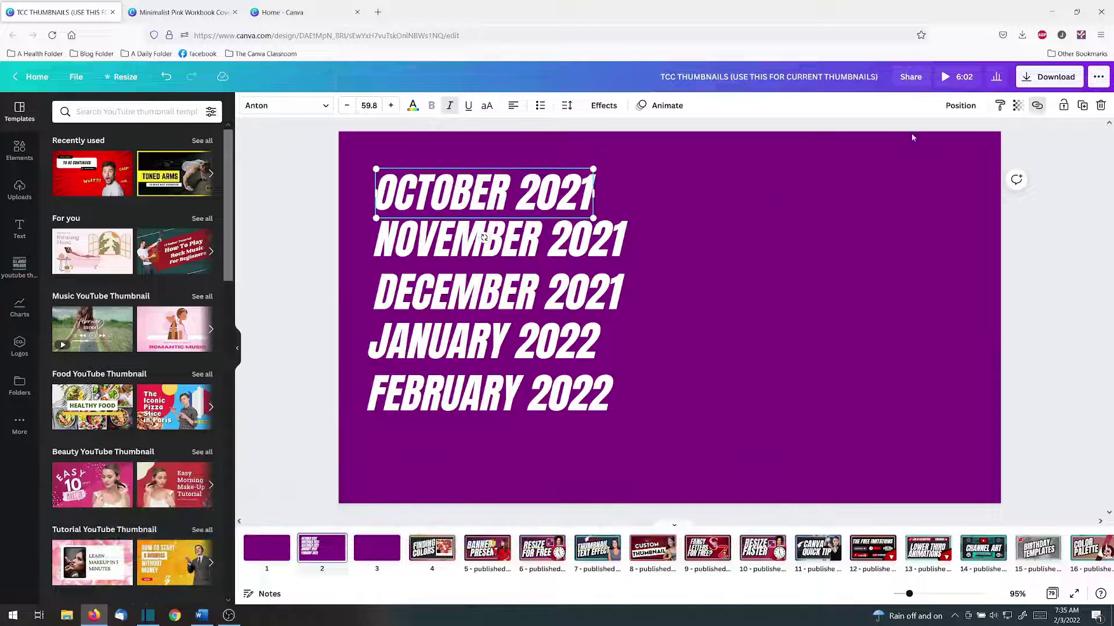
left_click(1038, 107)
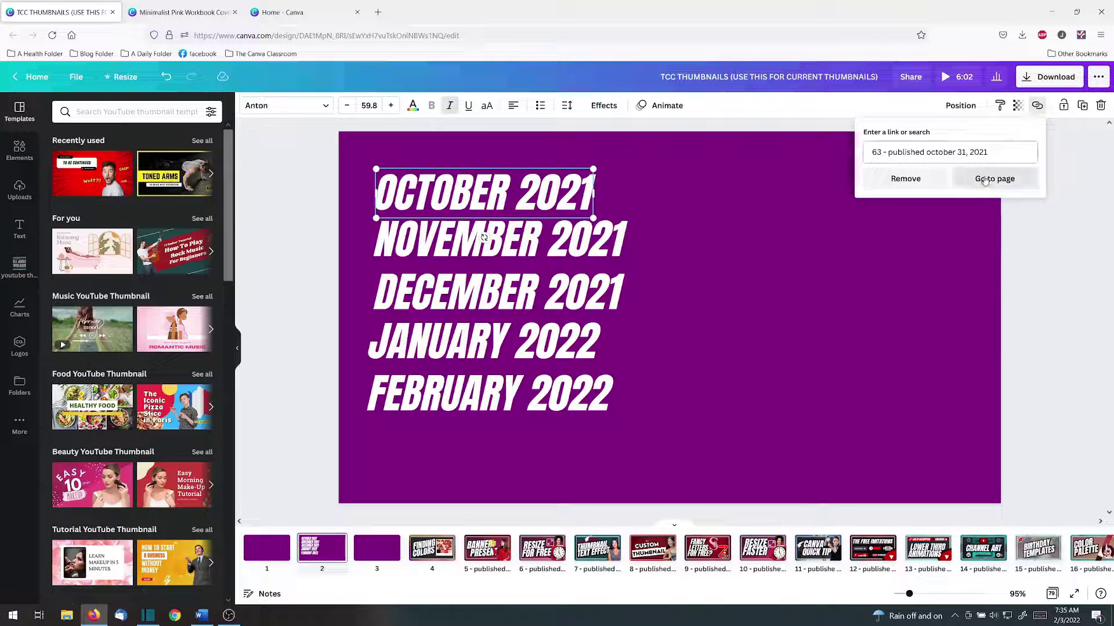
left_click(984, 180)
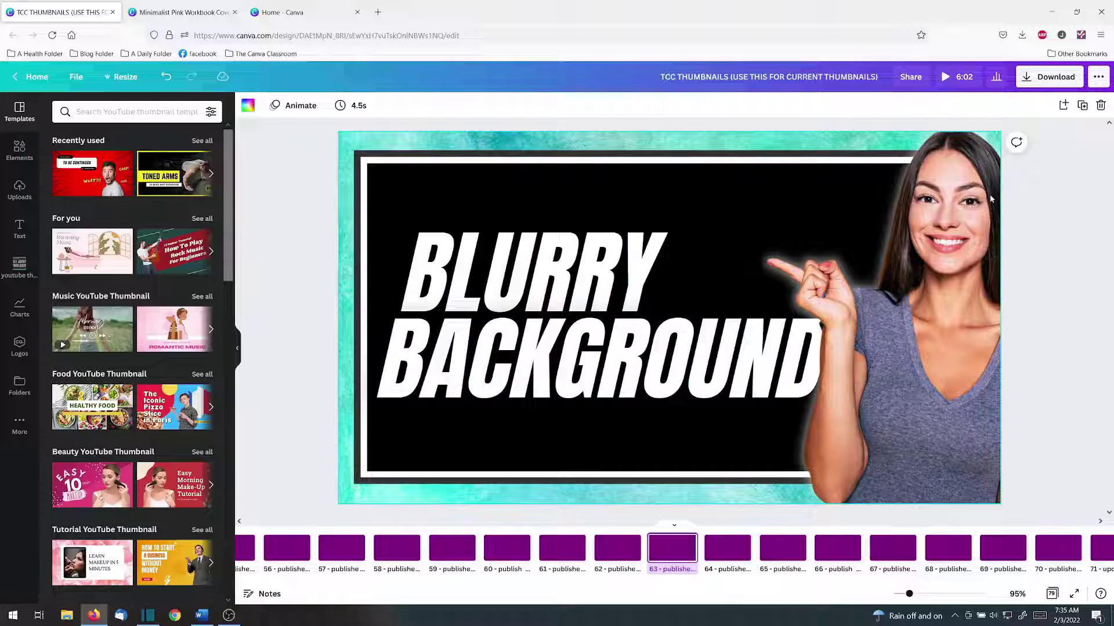
left_click(162, 8)
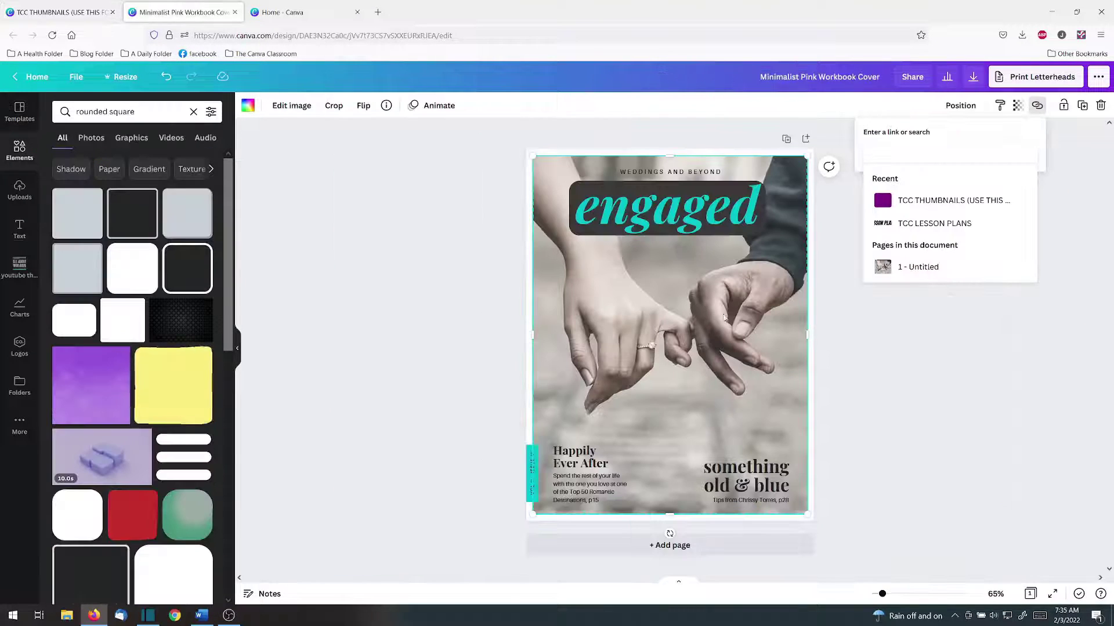
left_click(912, 145)
type("www.youtube.com/c/thecanvacl")
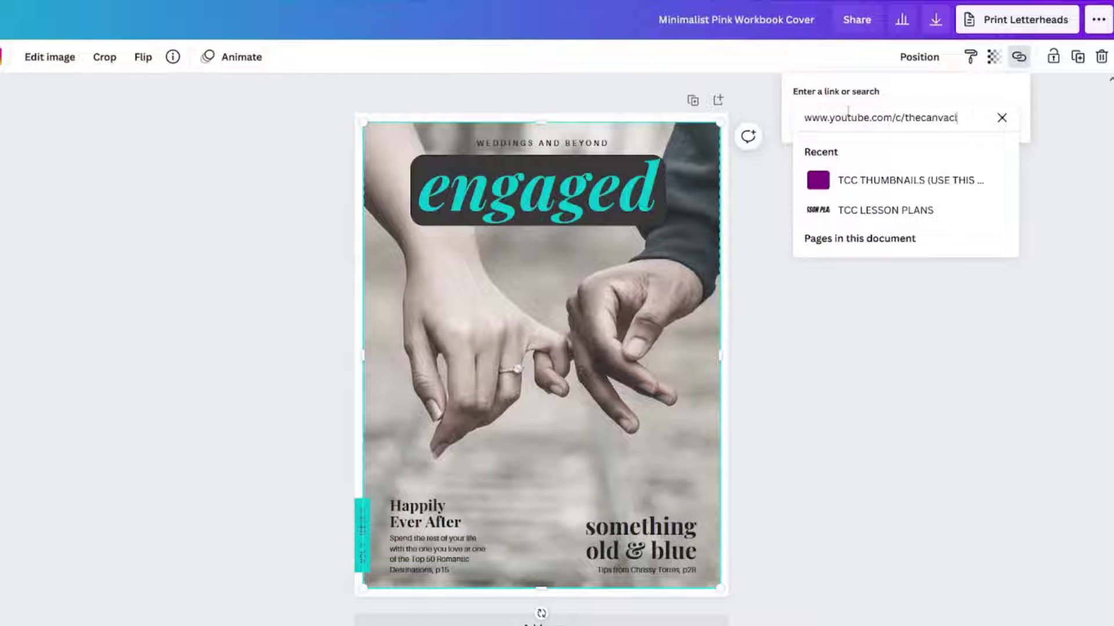
type("sasroom")
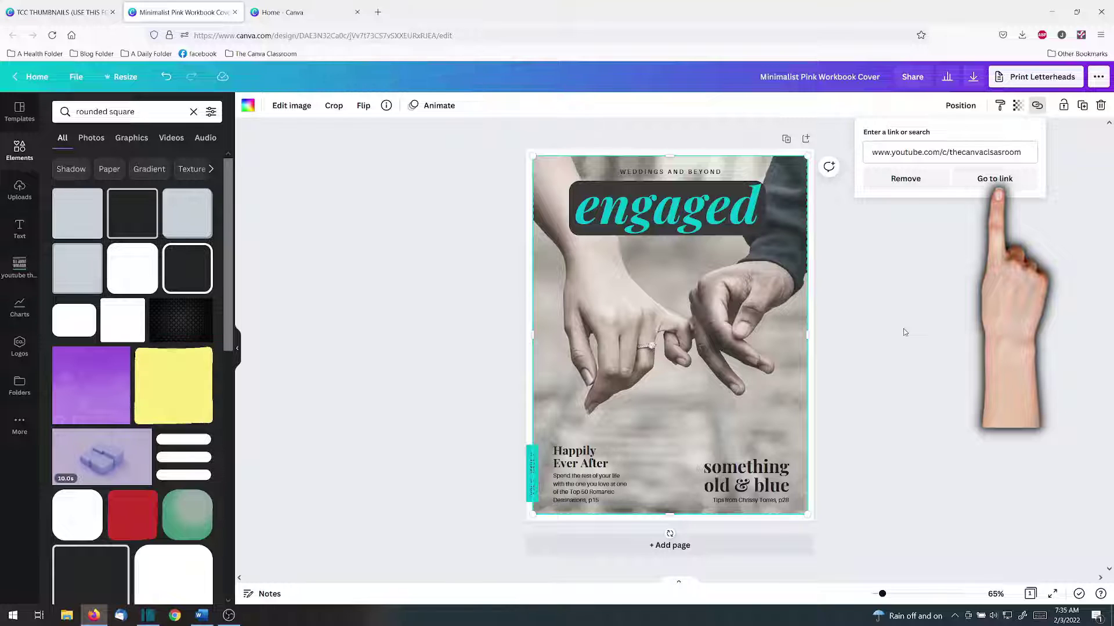
left_click(973, 181)
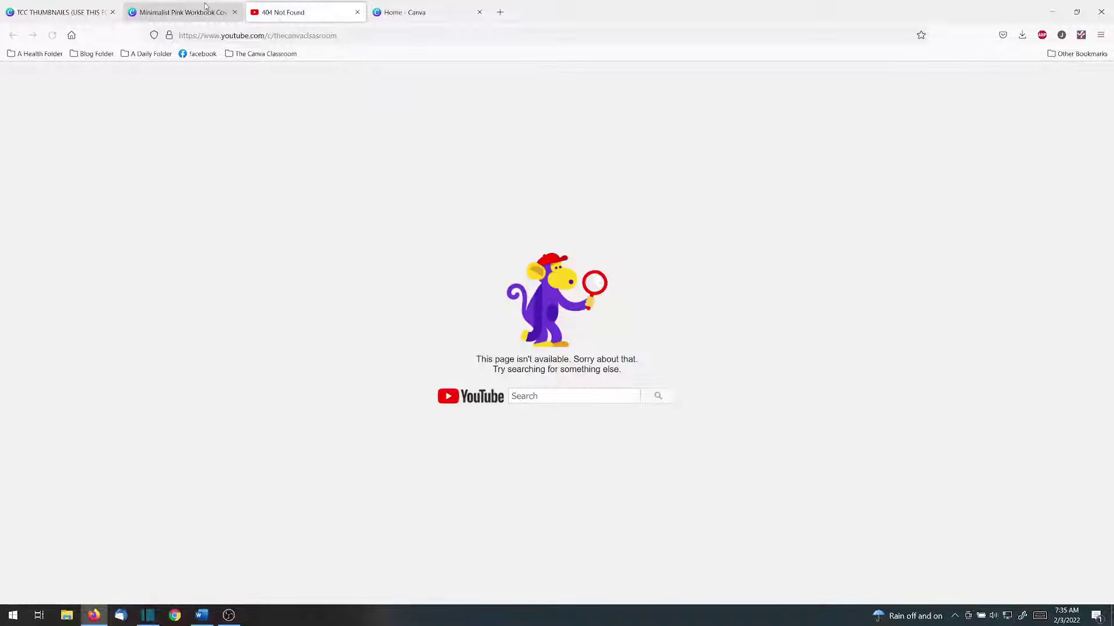
left_click(214, 11)
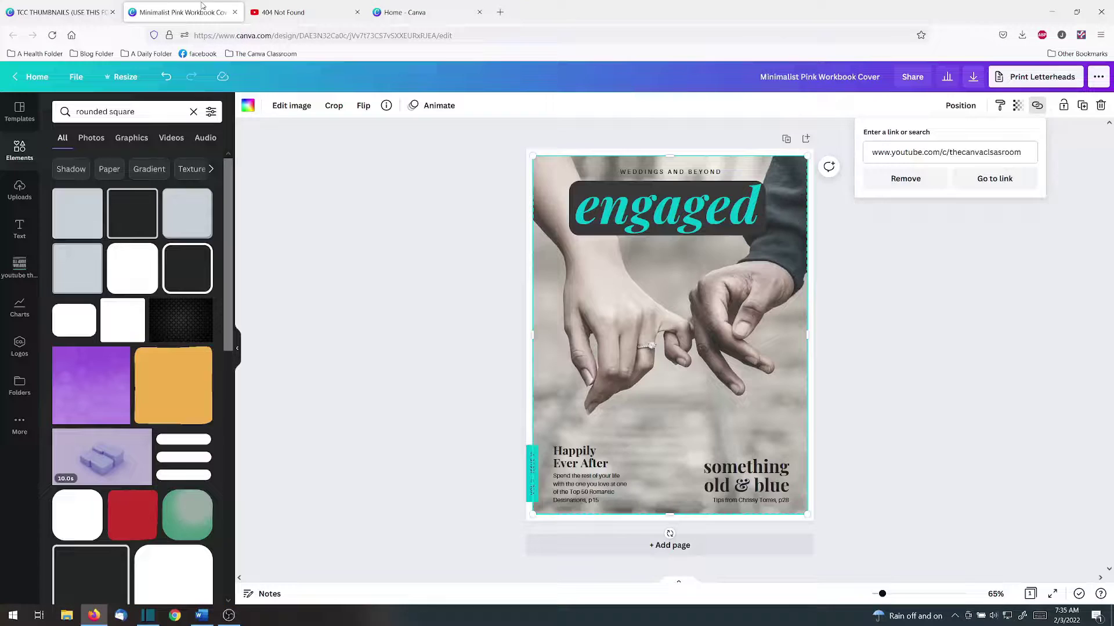
left_click(976, 152)
left_click_drag(976, 152, 1030, 151)
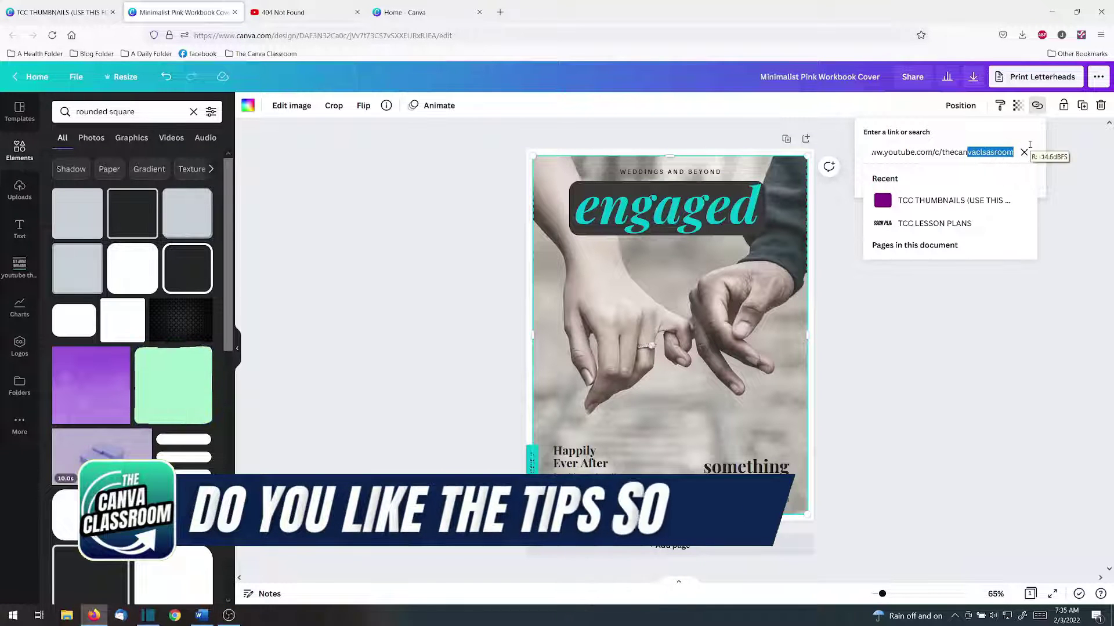
type("vaclassroom")
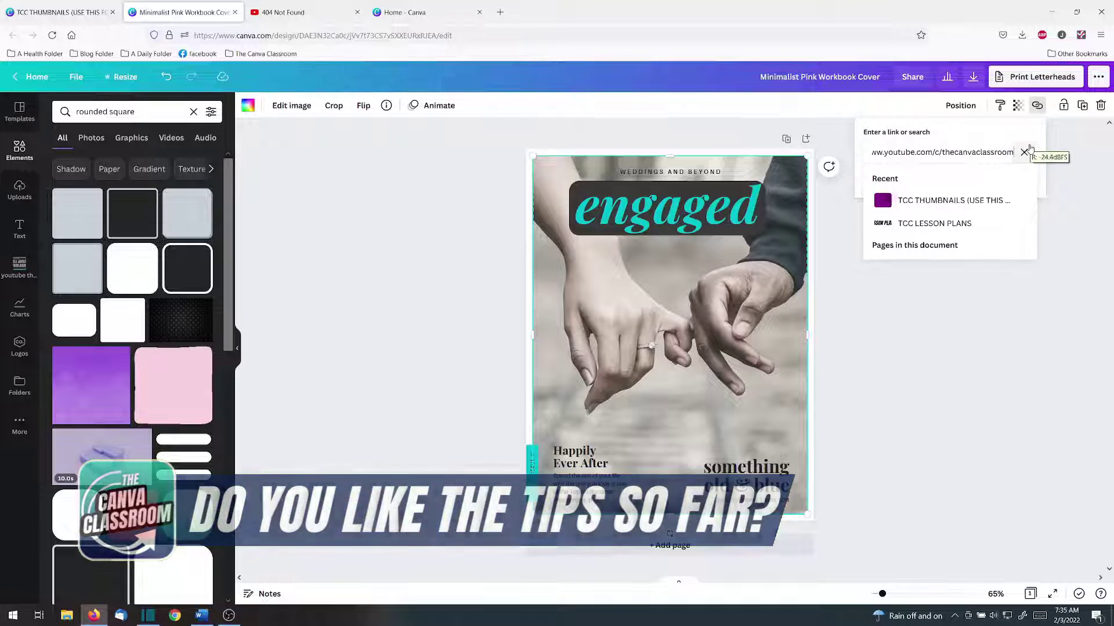
key("Return")
left_click(994, 178)
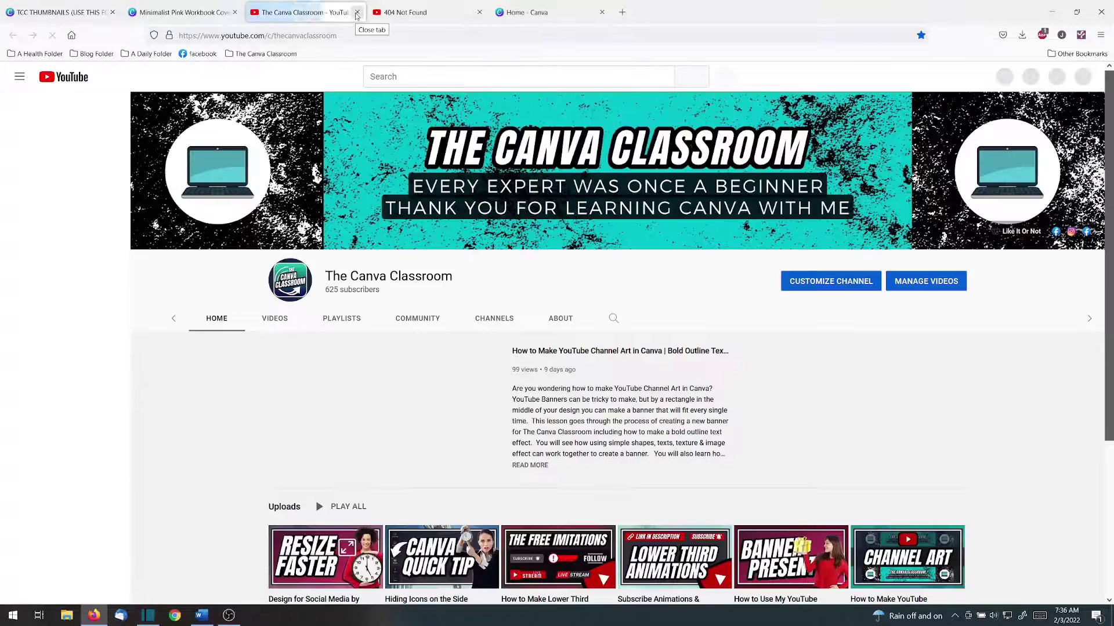
Back in the design, download the cover as a PDF Standard file
left_click(357, 12)
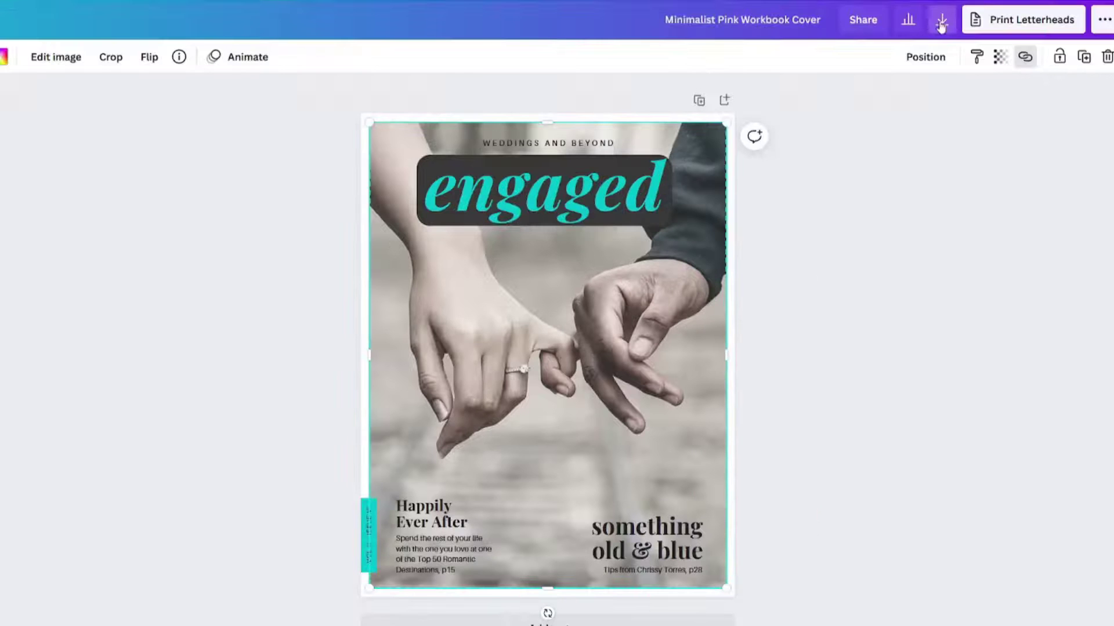
left_click(973, 77)
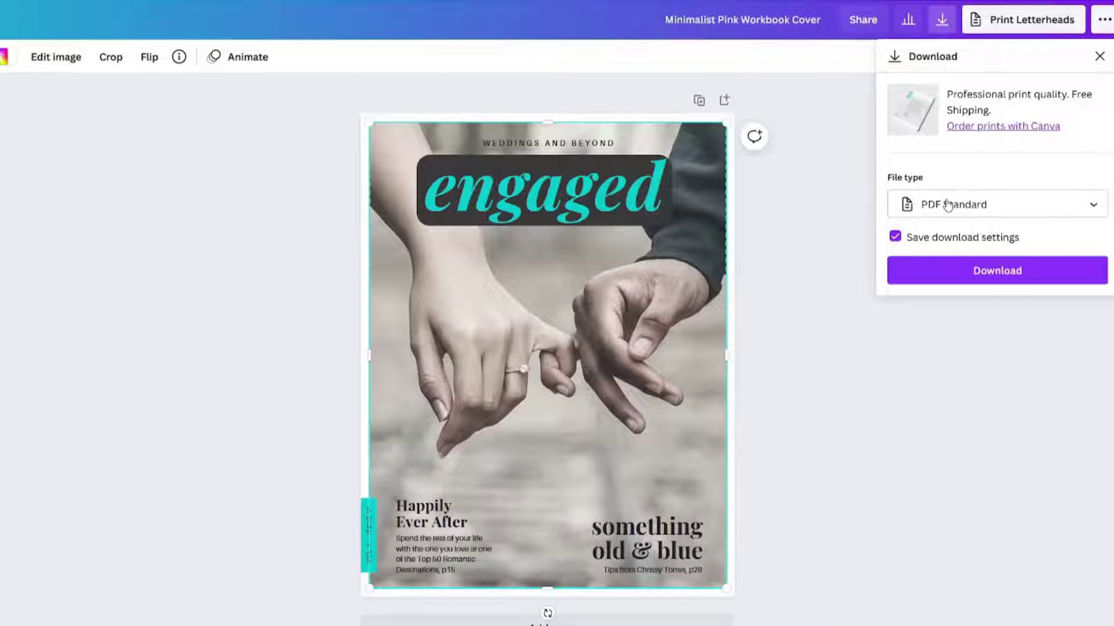
left_click(984, 264)
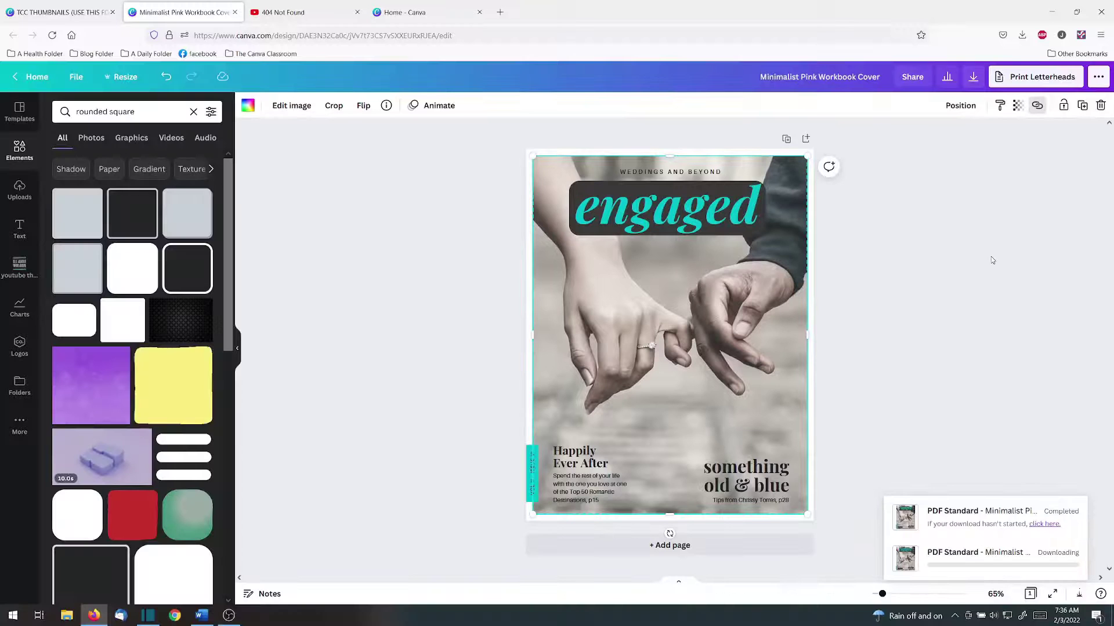
Open the downloaded PDF and test its cover link to The Canva Classroom channel
left_click(973, 77)
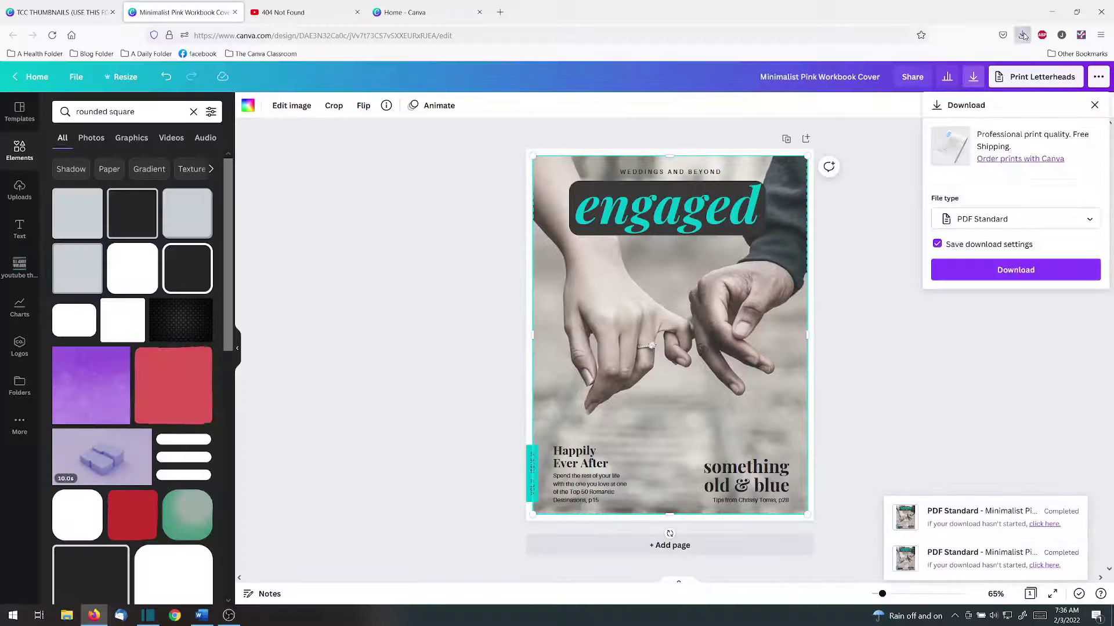
left_click(1022, 34)
left_click(961, 65)
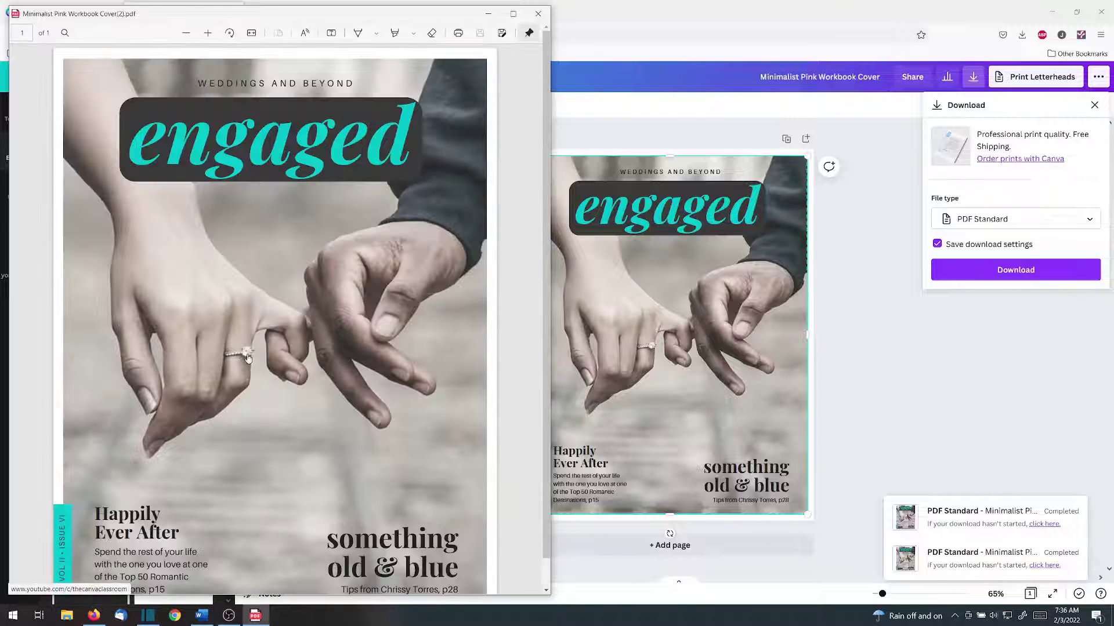
left_click(251, 354)
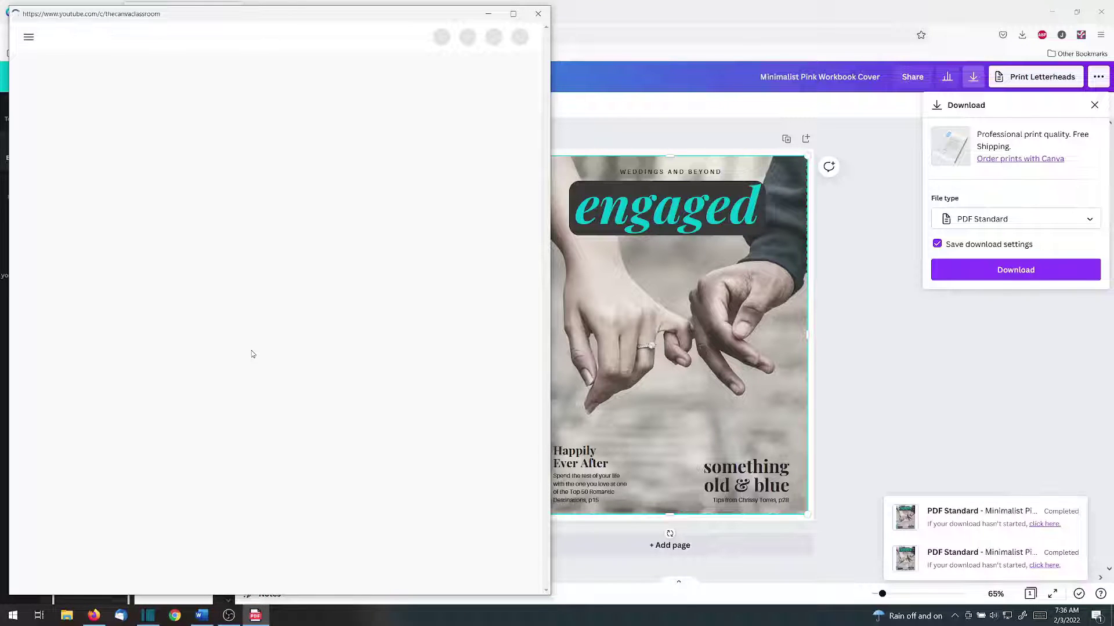
Advance two images through the channel community post's image carousel
left_click(537, 13)
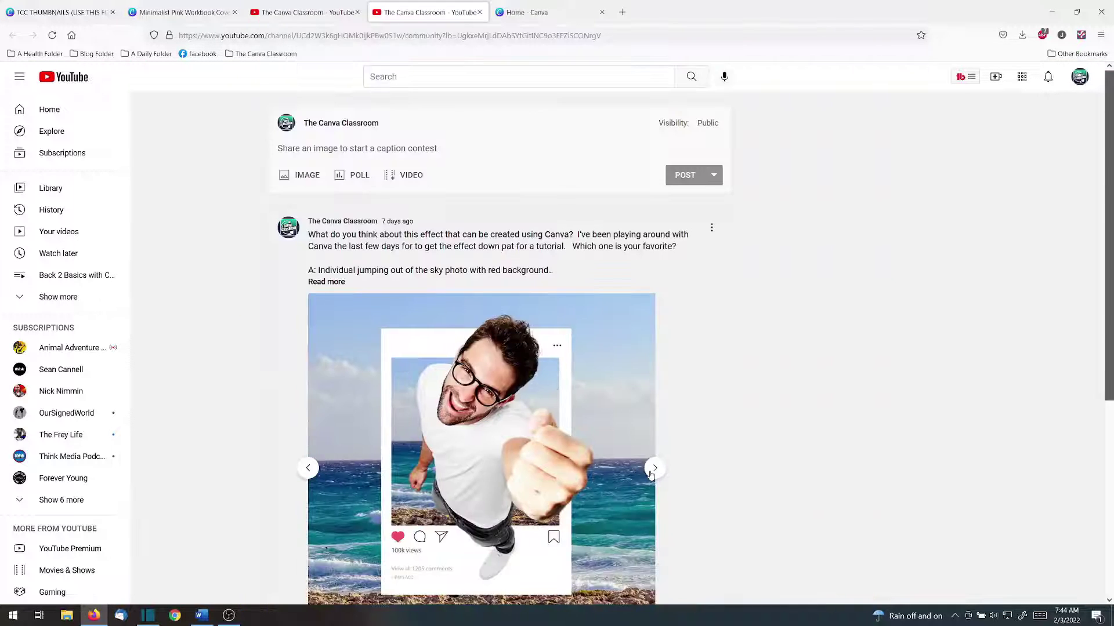
left_click(653, 471)
left_click(653, 470)
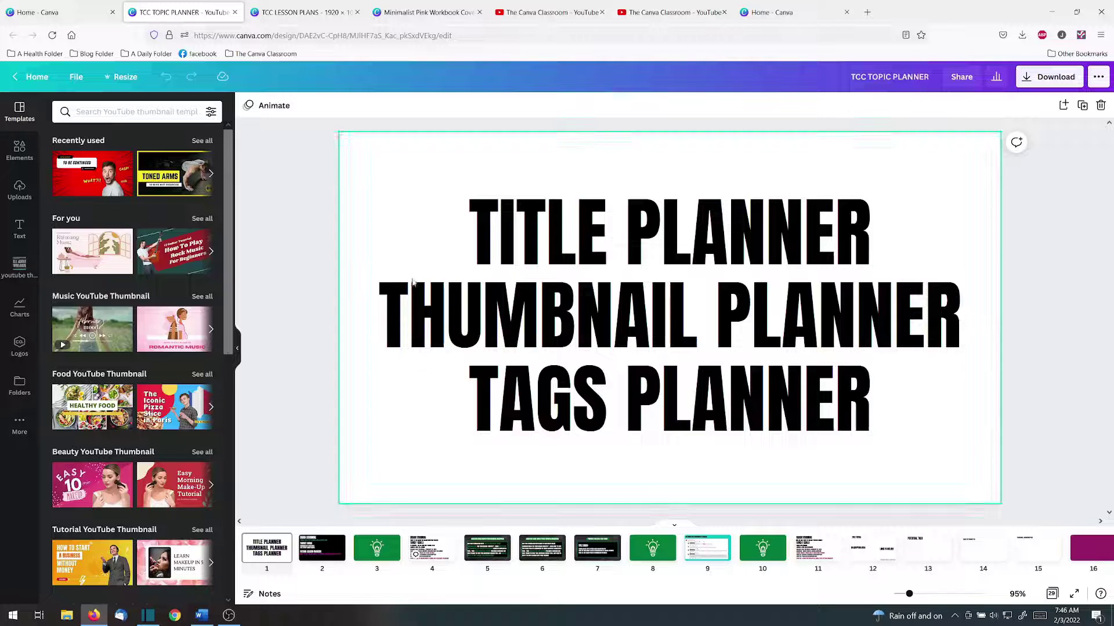
Switch to the TCC LESSON PLANS browser tab
left_click(302, 12)
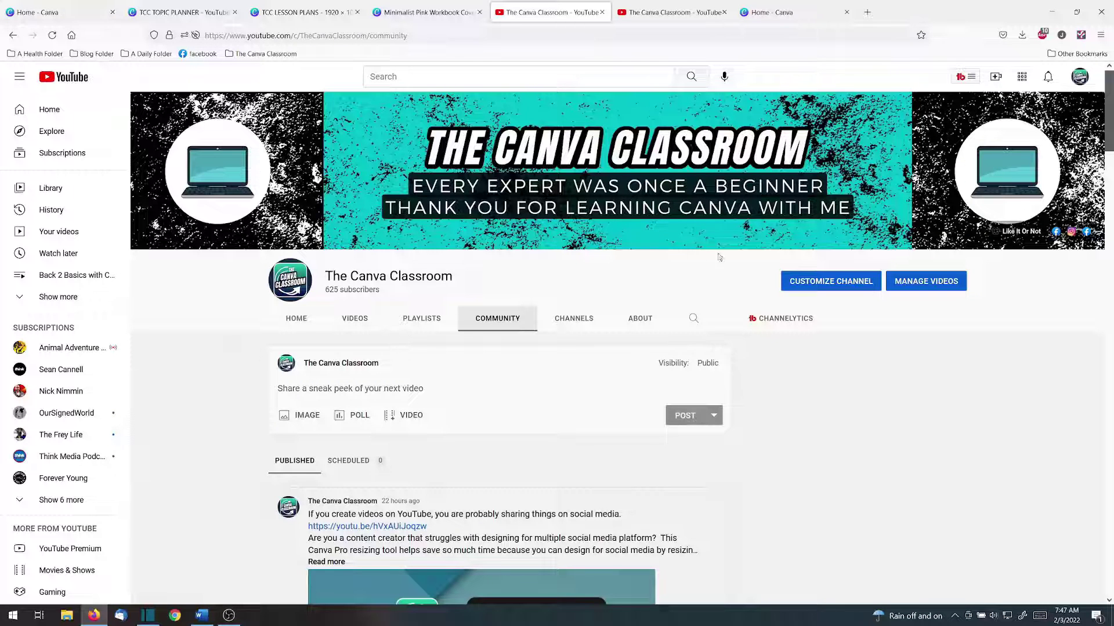
Show The Canva Classroom channel's Videos page
left_click(360, 319)
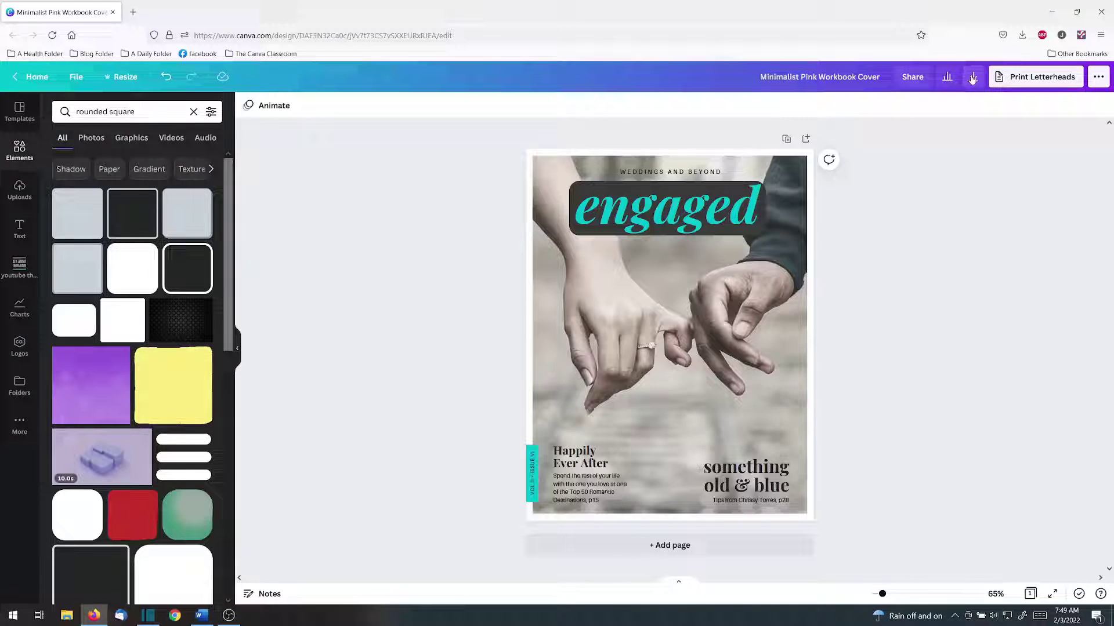
Export the 'engaged' cover as a 1545 × 2000 px PNG, then show Uploads
left_click(973, 77)
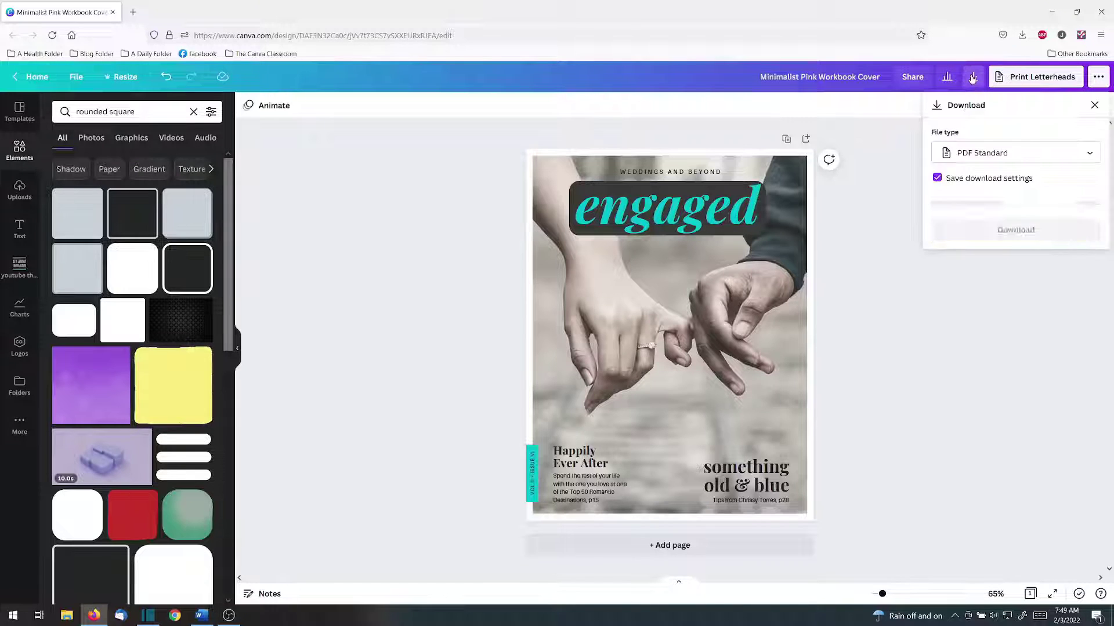
left_click(967, 223)
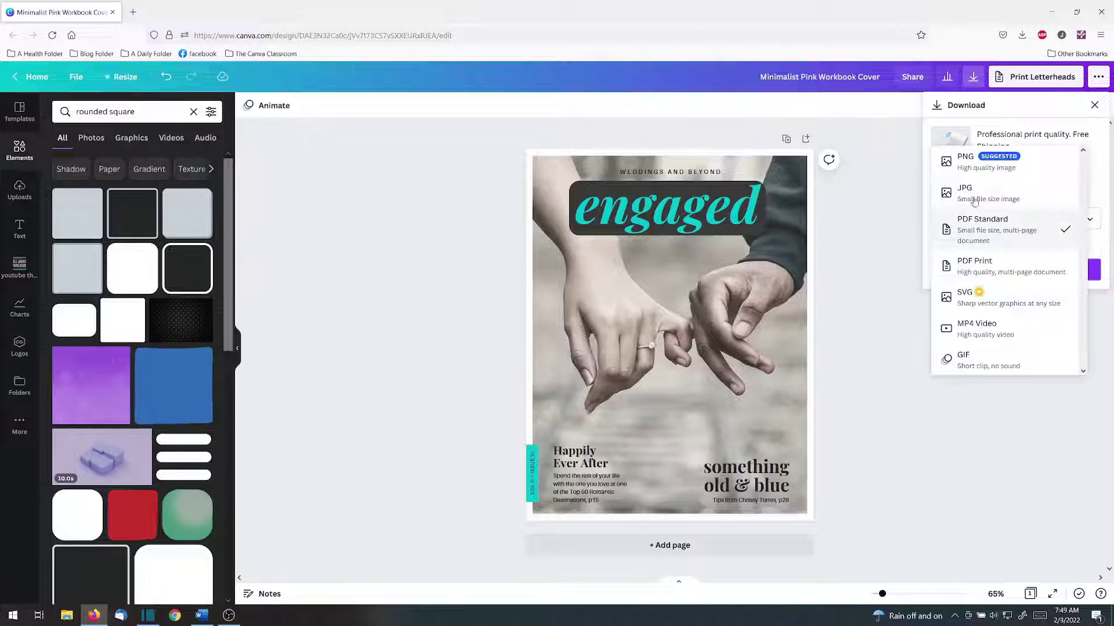
left_click(973, 165)
left_click(1015, 390)
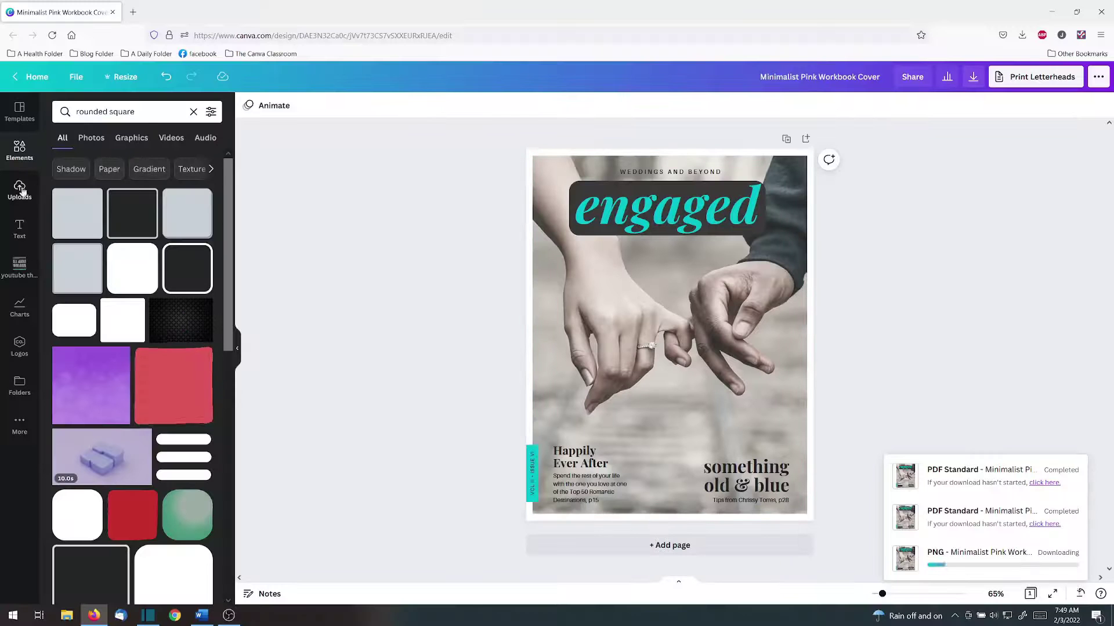
left_click(20, 190)
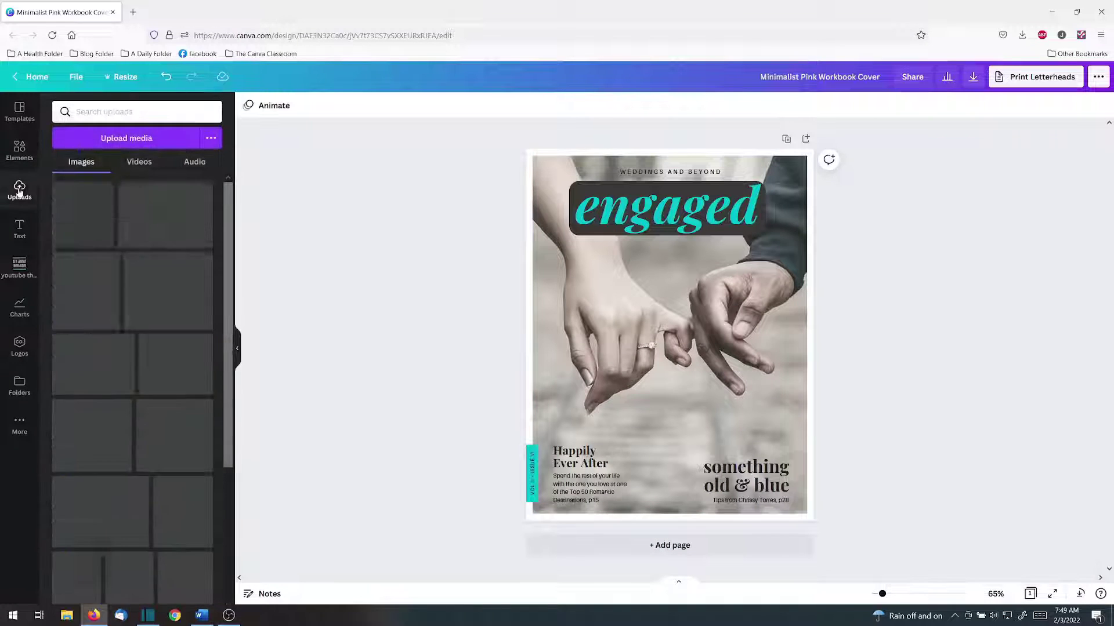
Upload Minimalist Pink Workbook Cover.png from Downloads and place it on page 2
left_click(118, 139)
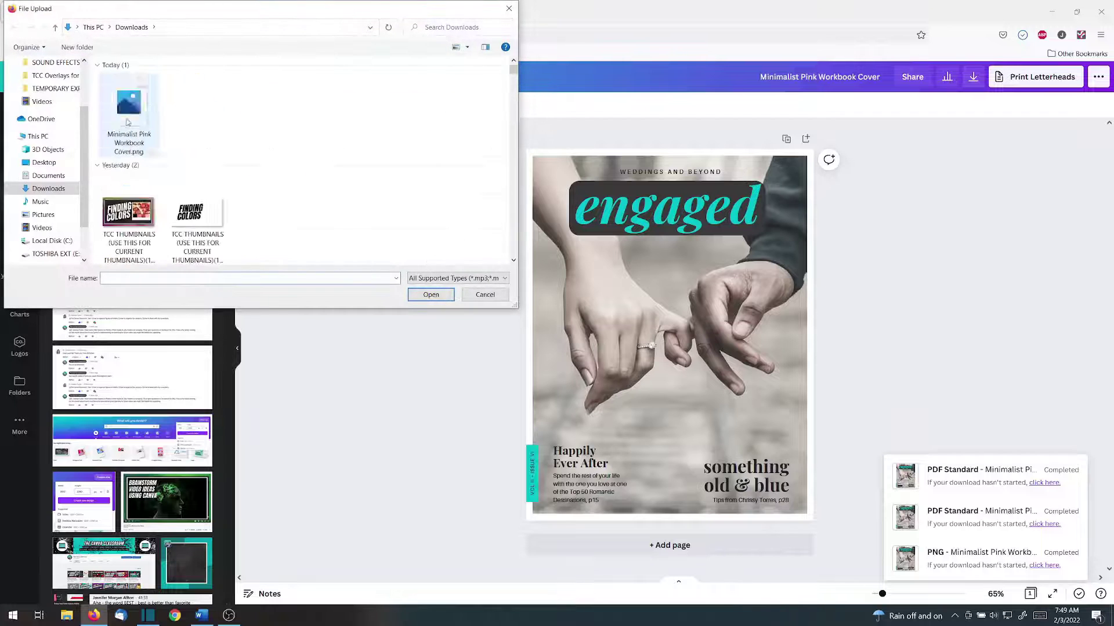
double_click(128, 122)
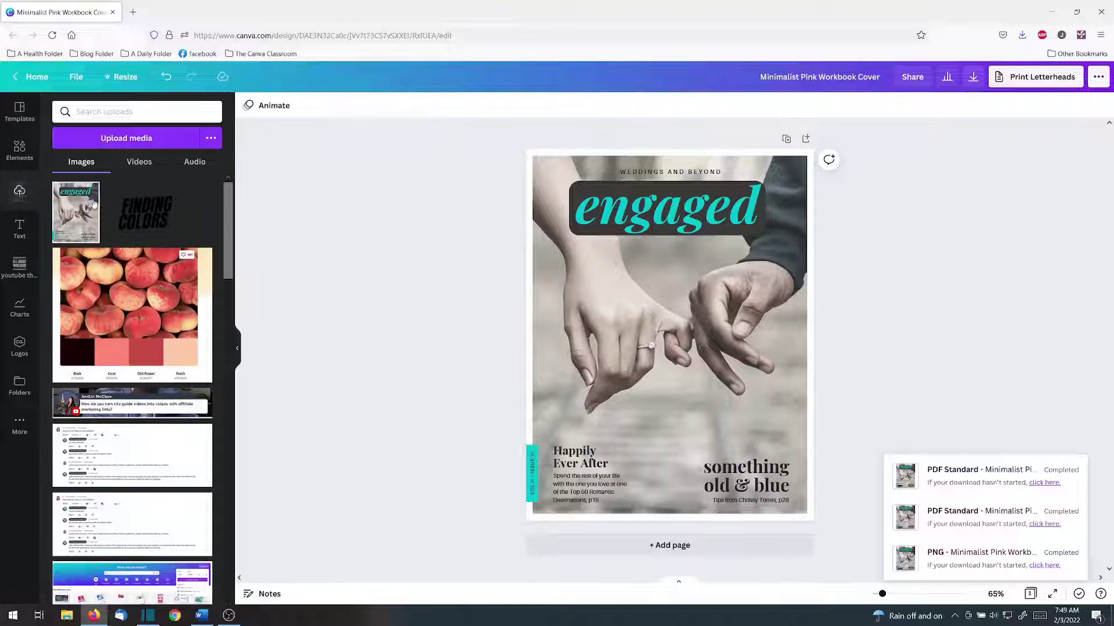
left_click(75, 212)
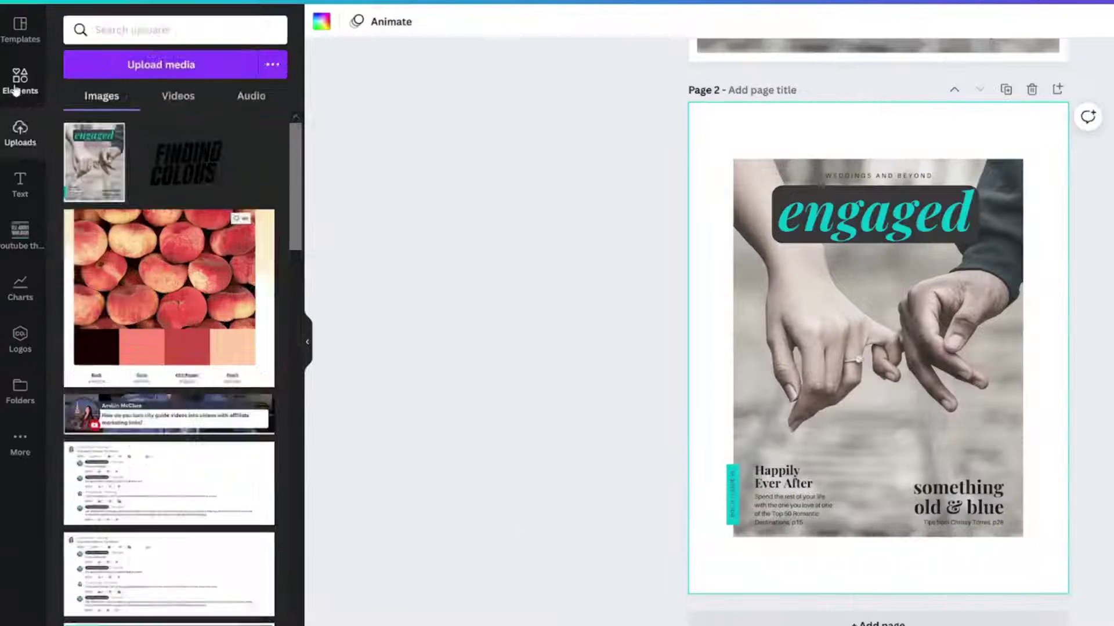
Add a single full-page grid from an Elements 'grid' search and drop the cover photo into it
left_click(19, 149)
left_click(90, 111)
triple_click(113, 30)
type("grid")
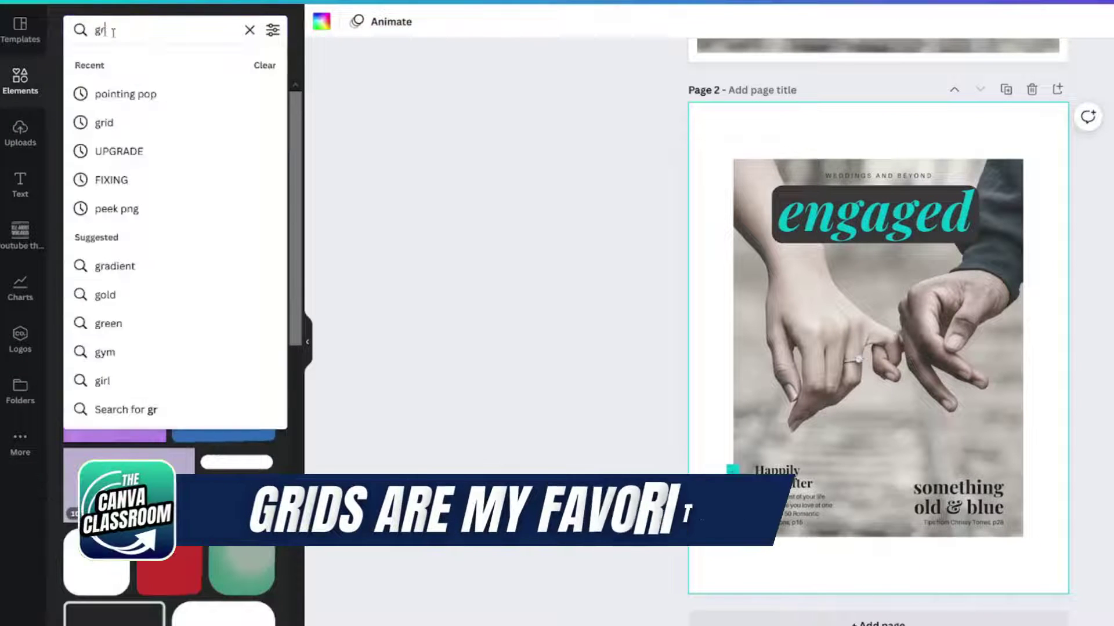
key("Return")
left_click(116, 135)
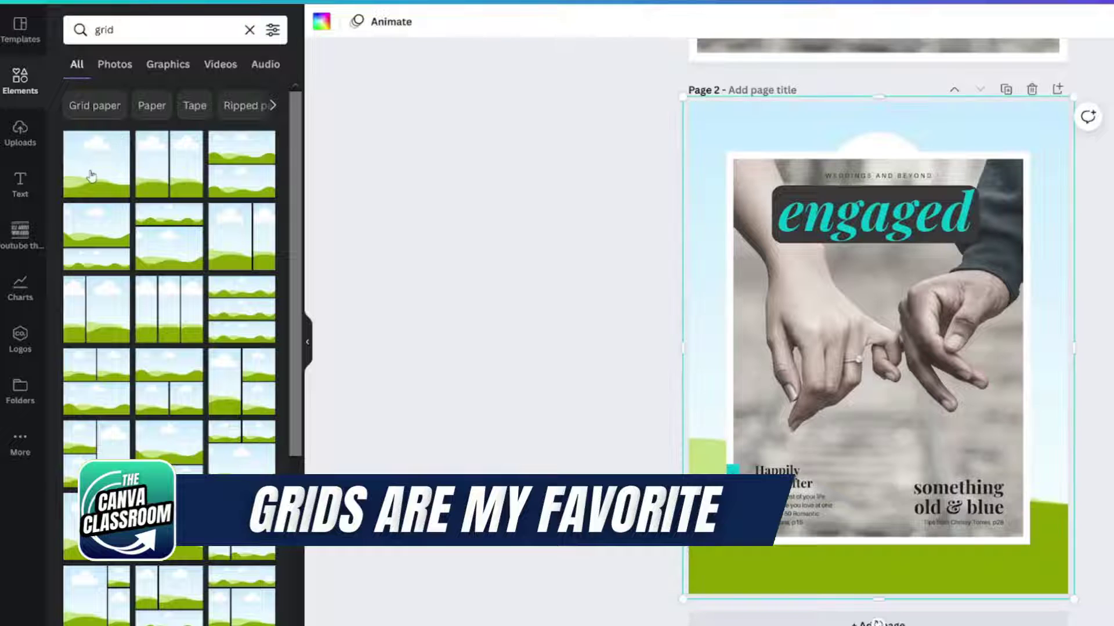
left_click_drag(841, 290, 782, 249)
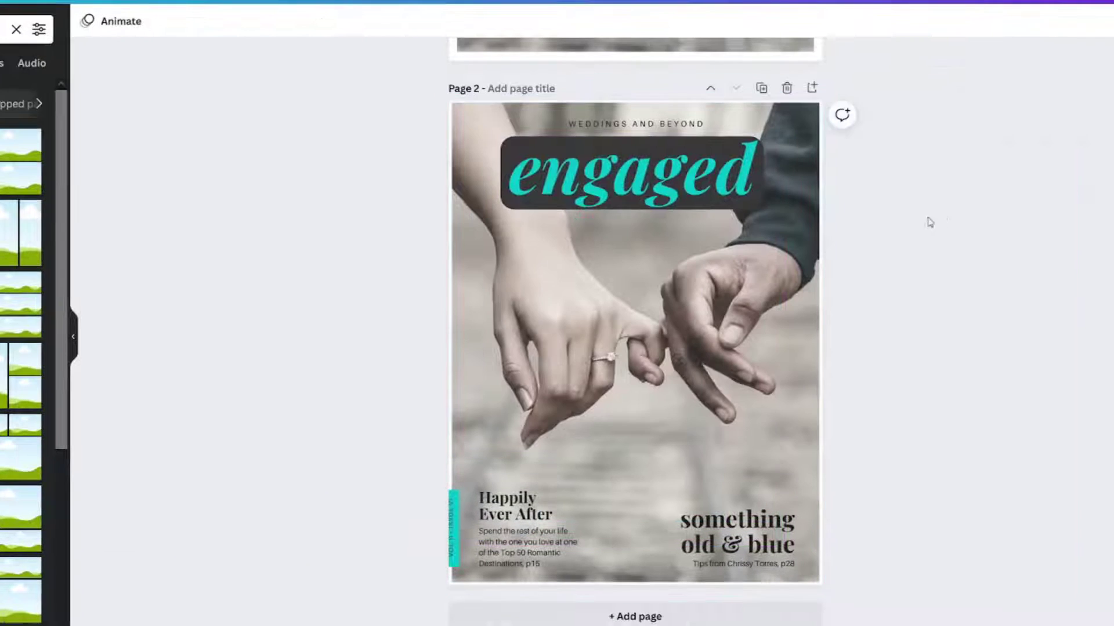
Resize the cover to 8.4 × 11 and align it to the page's centre and middle
left_click(857, 323)
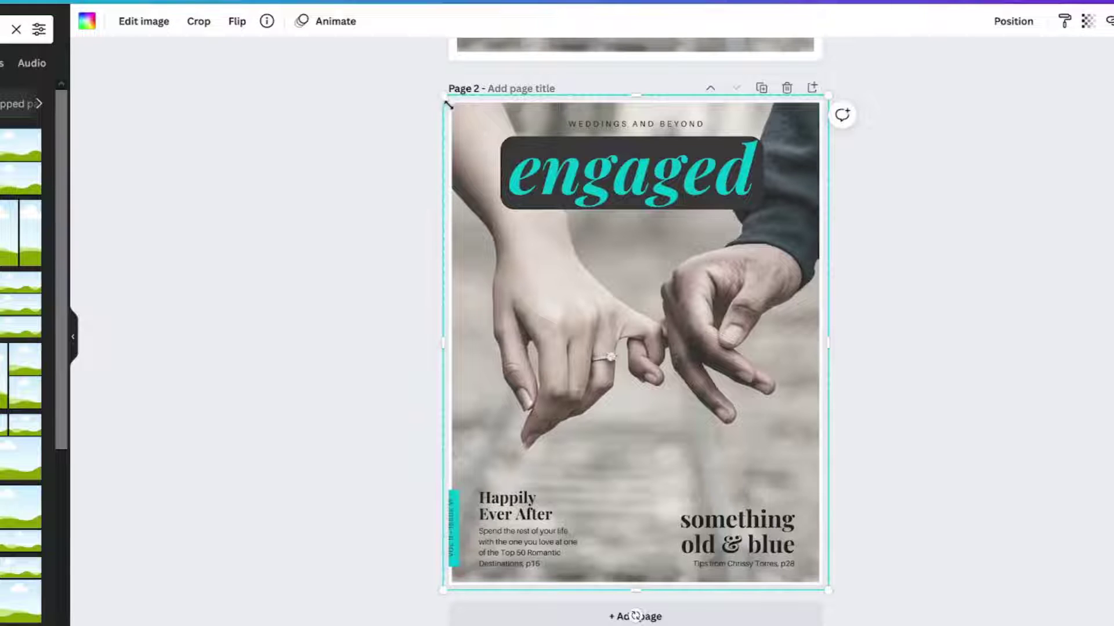
mouse_move(448, 105)
left_mouse_down()
mouse_move(459, 114)
mouse_move(451, 102)
left_mouse_up()
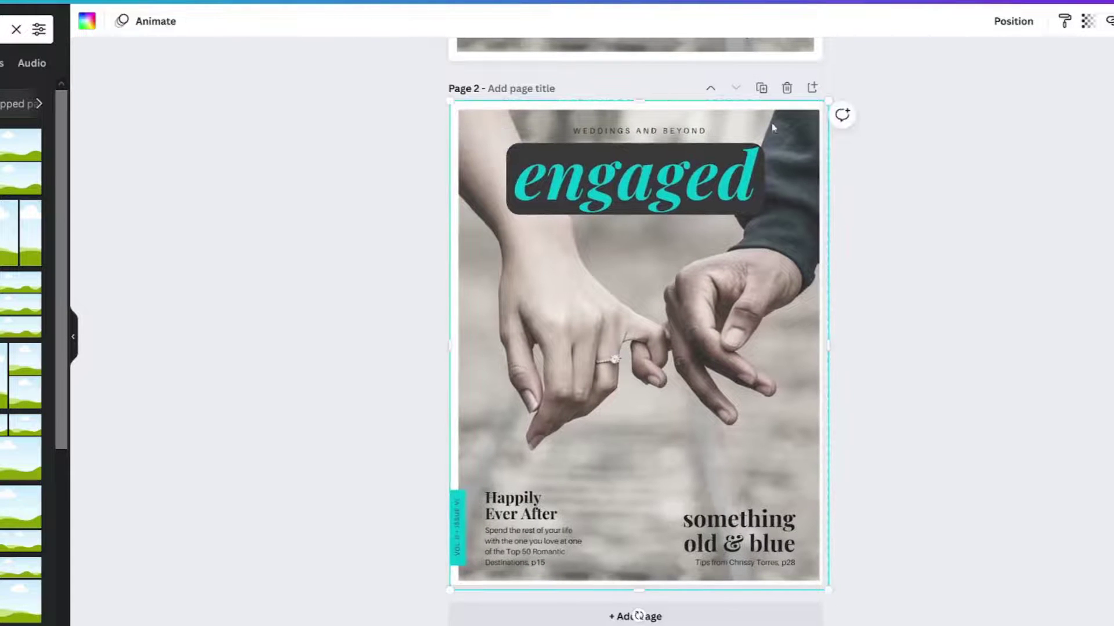
left_click(1012, 23)
left_click(952, 153)
left_click(822, 151)
left_click(1002, 408)
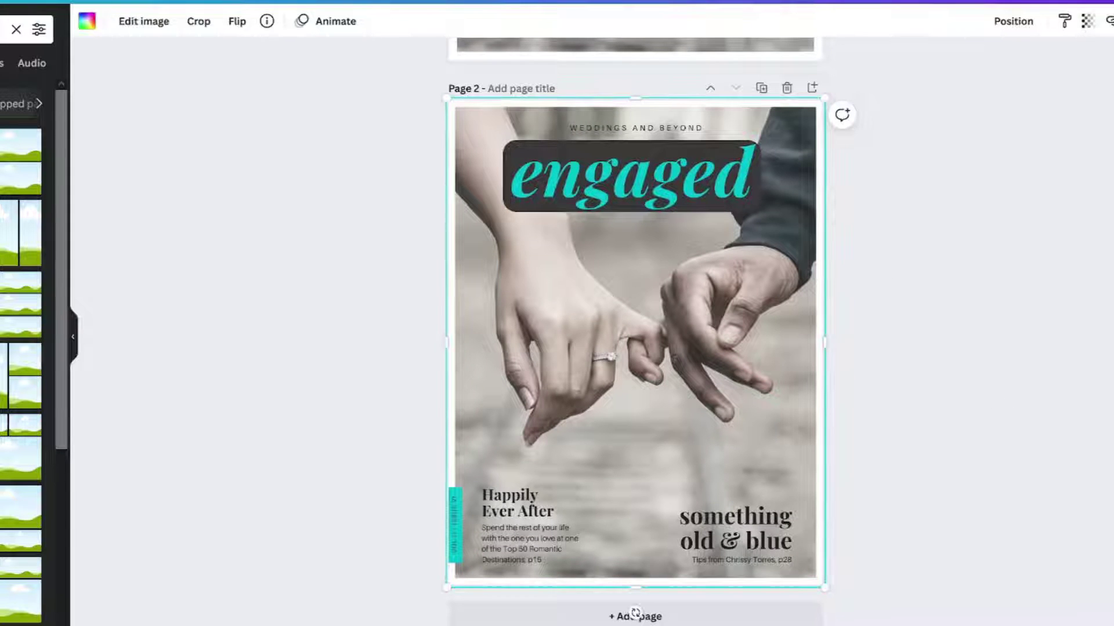
left_click(1107, 21)
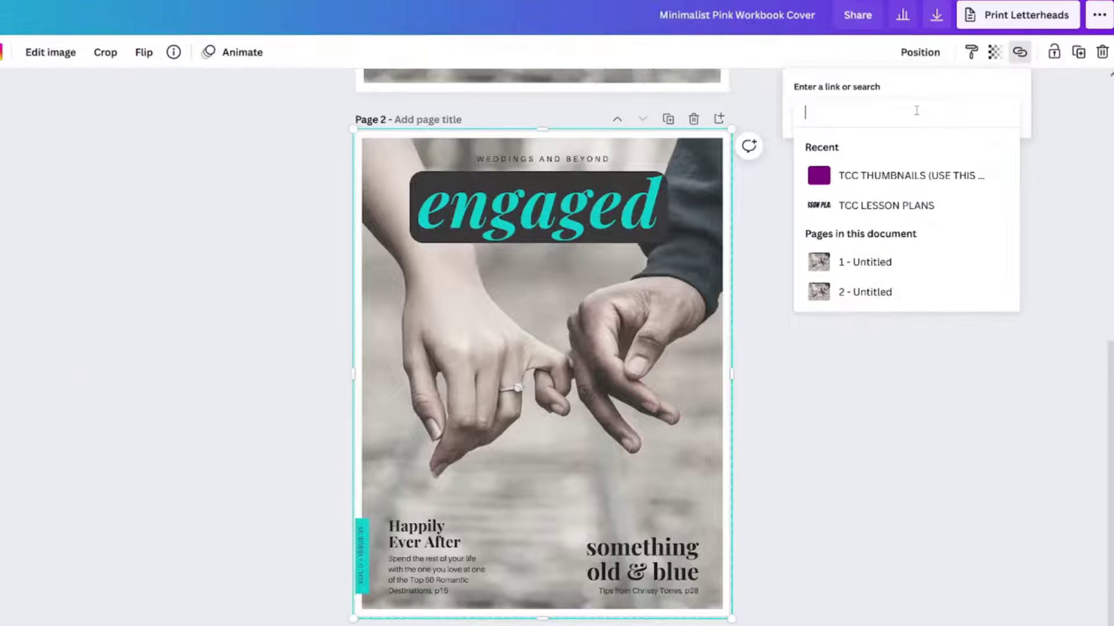
left_click(1109, 21)
left_click(1108, 21)
type("www.youtube.co")
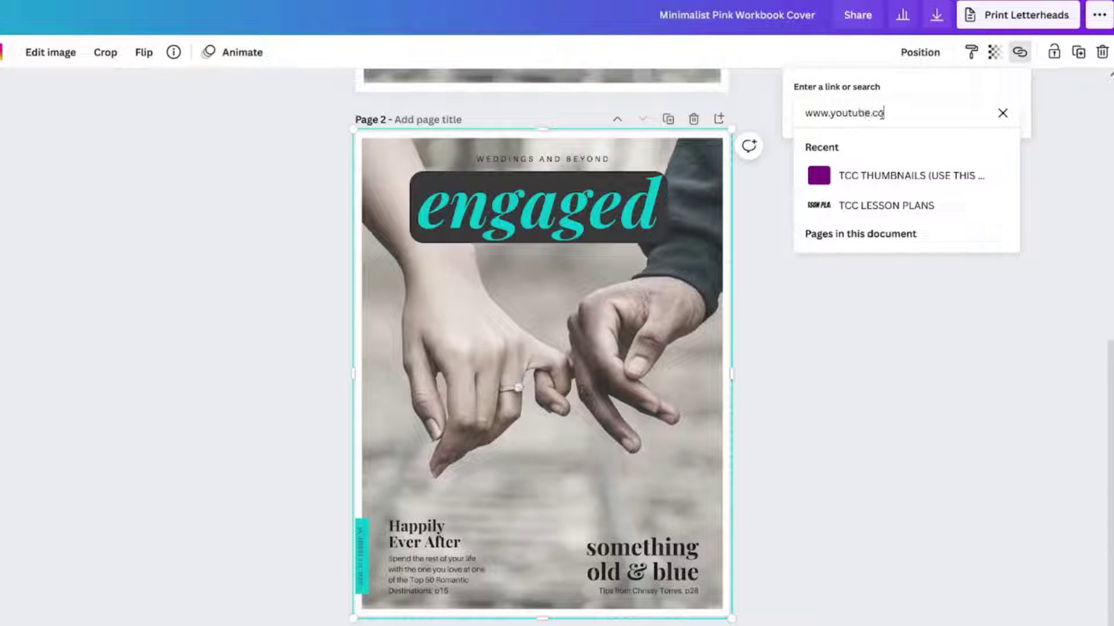
type("m/c/thecanvaclassroom")
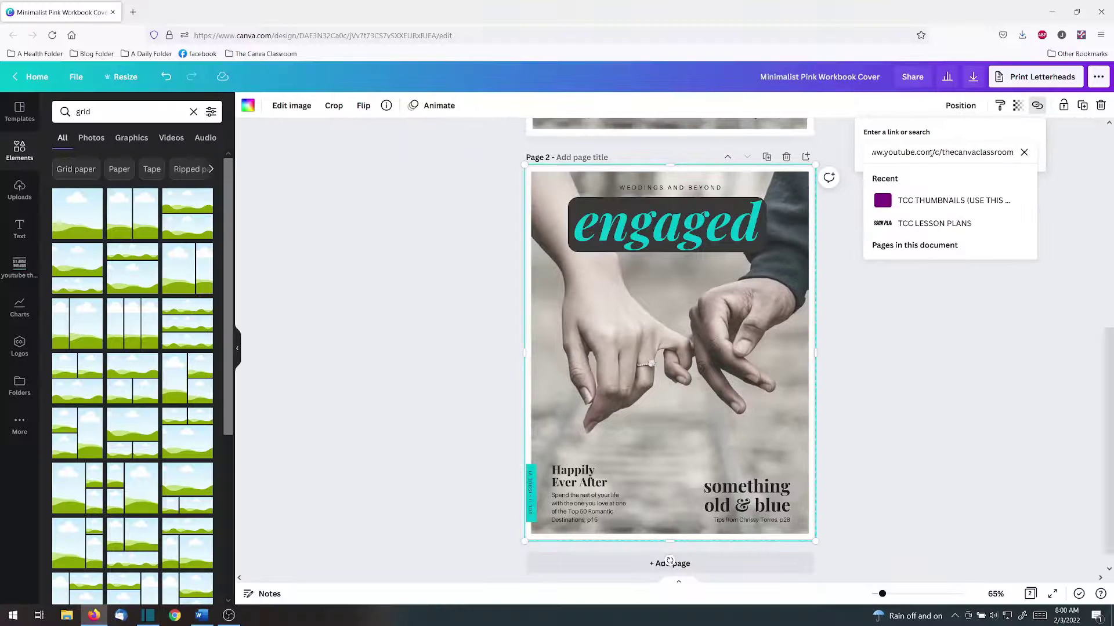
key("Return")
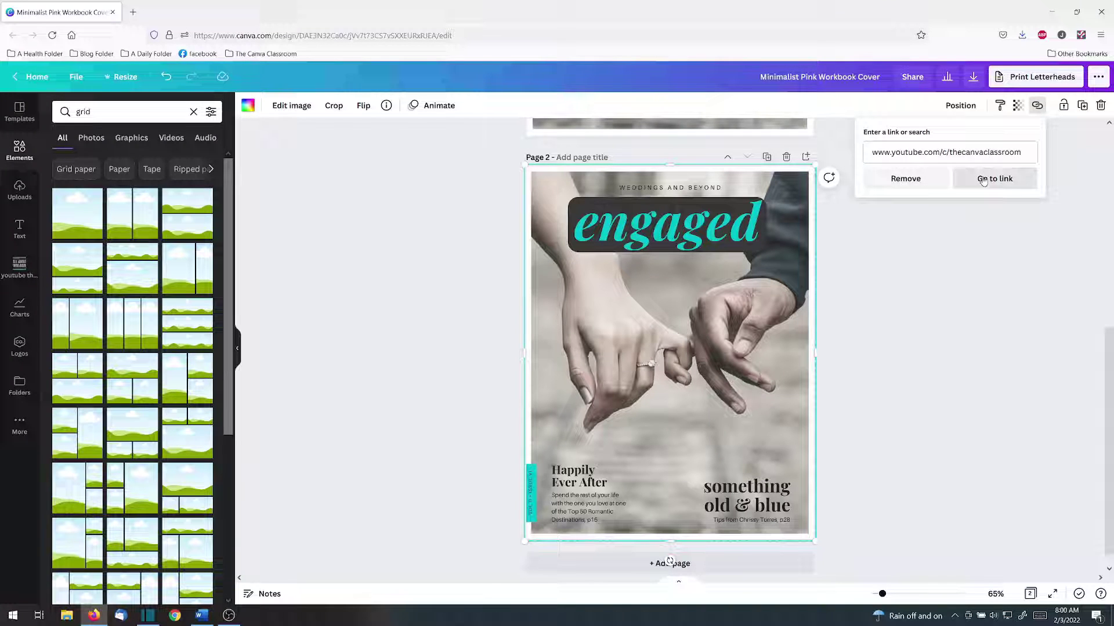
left_click(994, 179)
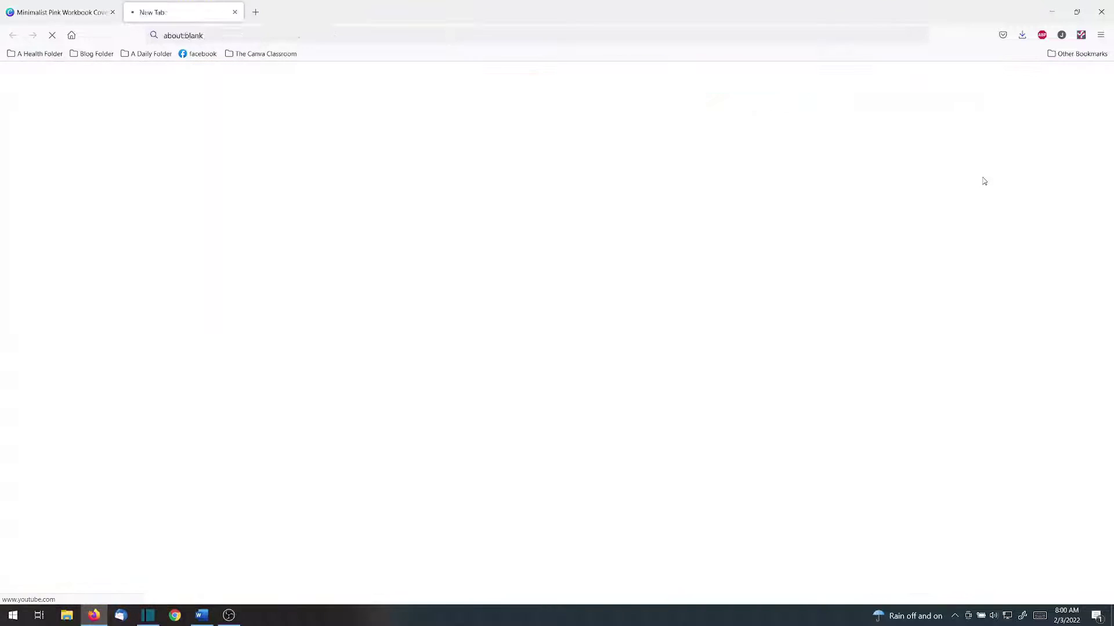